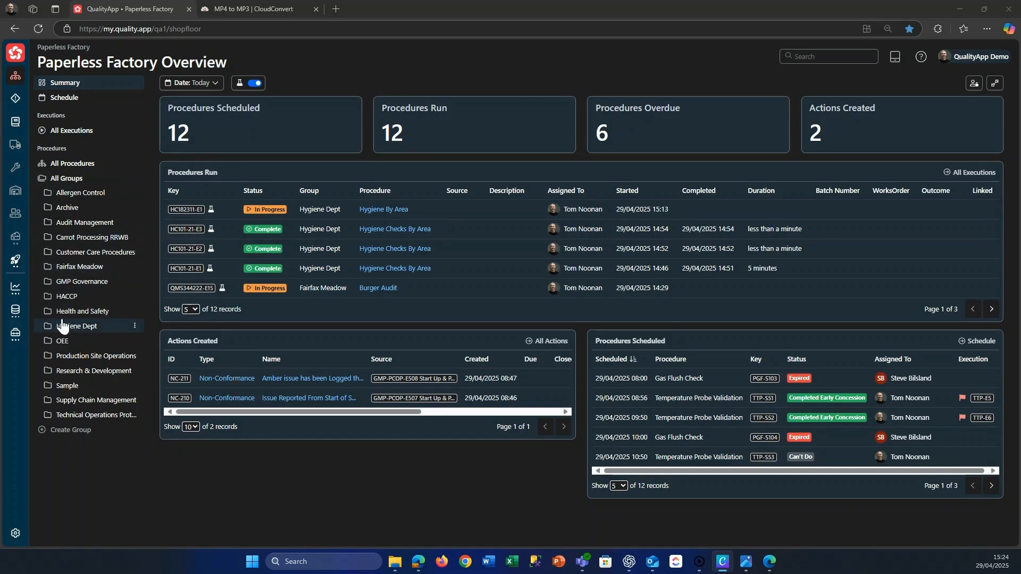
# Create a blank procedure named "Hygiene By Area" with key HYV464 in the Hygiene Dept group.
pyautogui.click(80, 329)
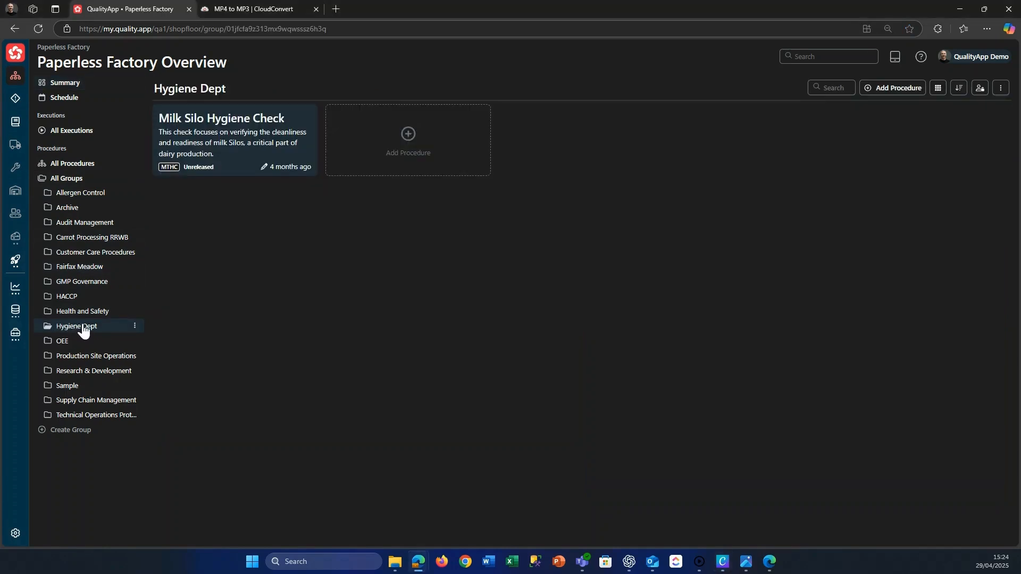
pyautogui.click(402, 151)
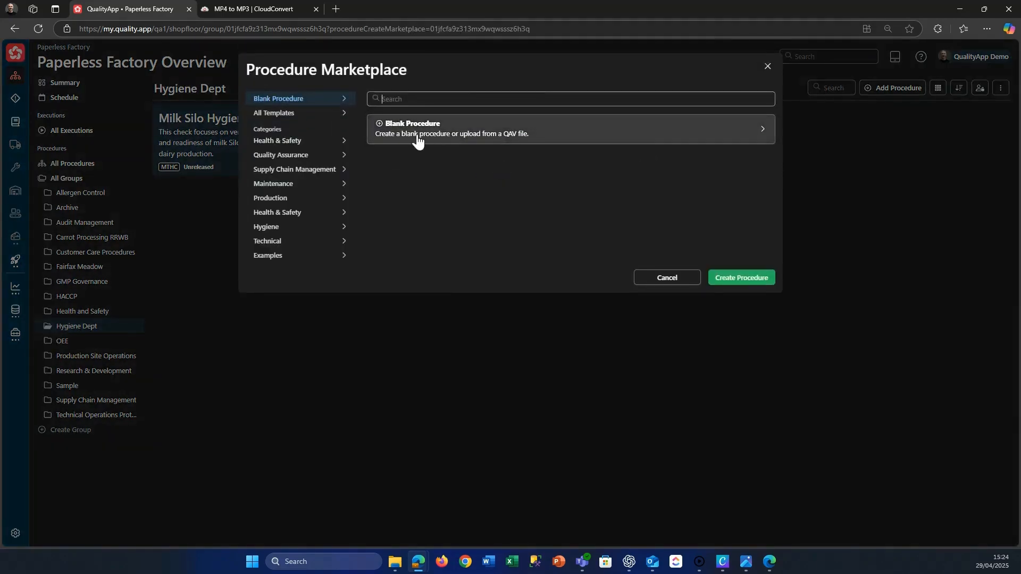
pyautogui.click(429, 136)
pyautogui.write('Hygiene By Area')
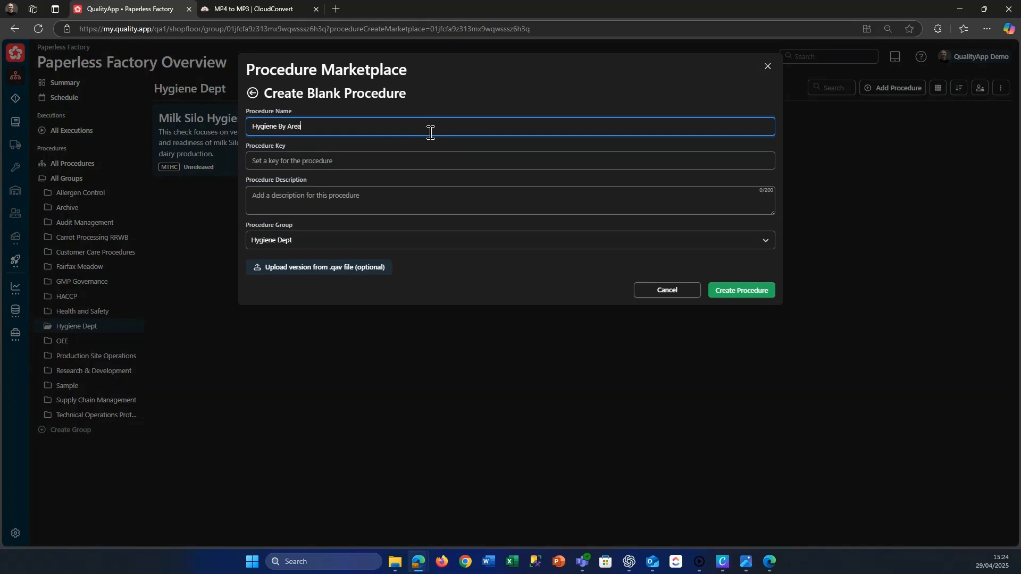
pyautogui.click(305, 159)
pyautogui.write('HYV464')
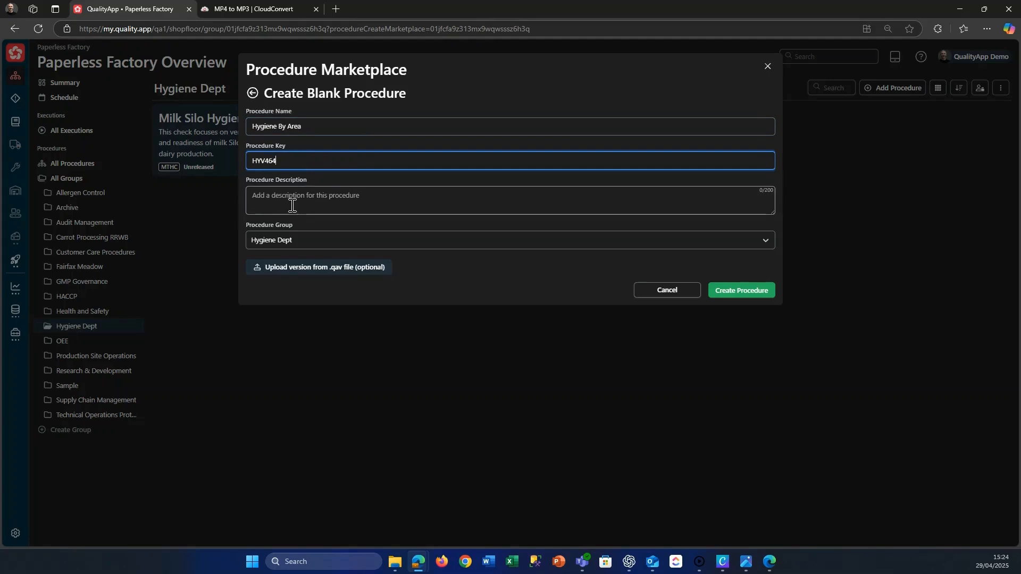
pyautogui.click(737, 290)
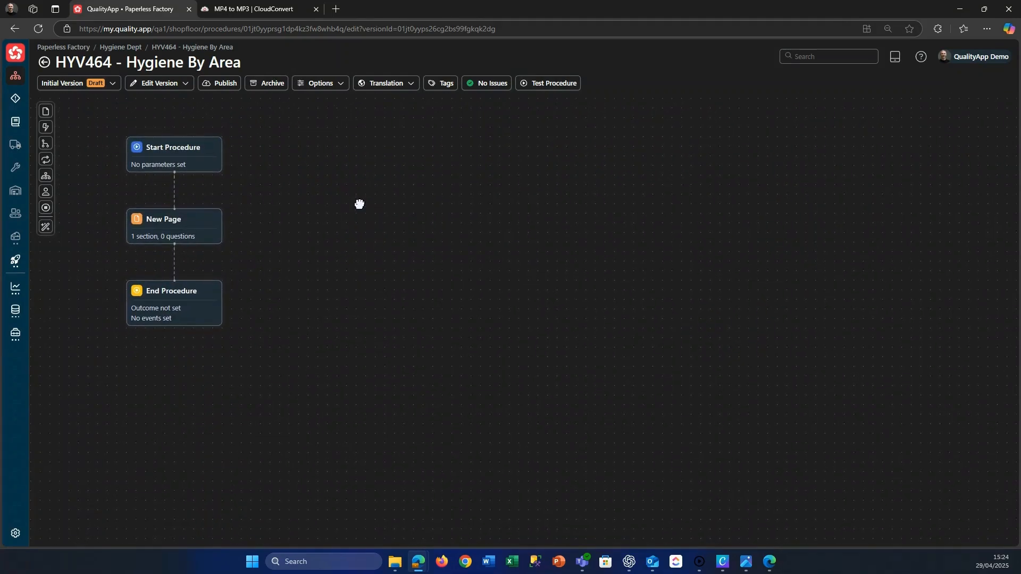
# Rearrange the Start Procedure, New Page and End Procedure blocks into a compact vertical column on the canvas.
pyautogui.moveTo(205, 156); pyautogui.dragTo(214, 144)
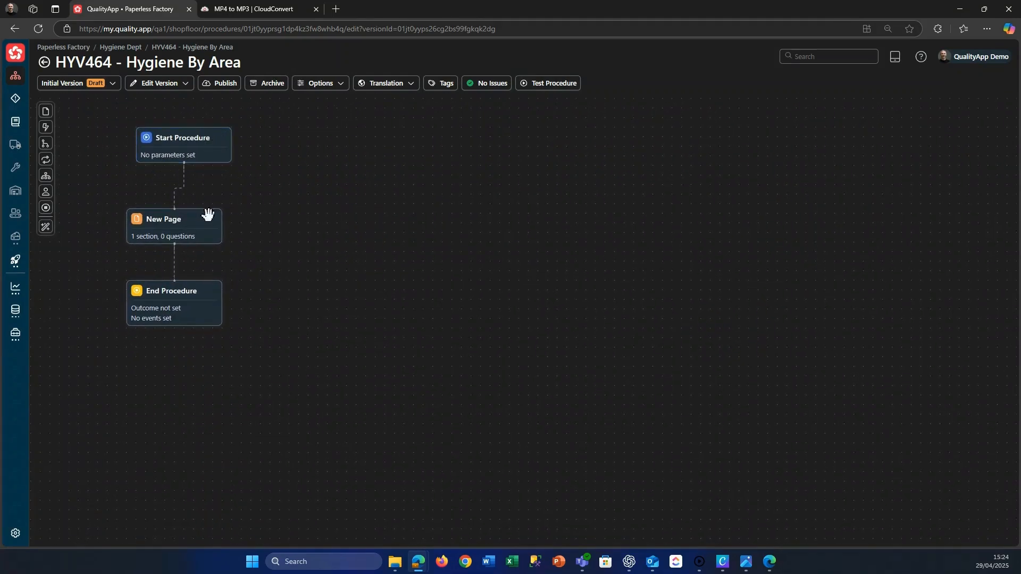
pyautogui.moveTo(206, 212); pyautogui.dragTo(224, 212)
pyautogui.moveTo(209, 286); pyautogui.dragTo(229, 291)
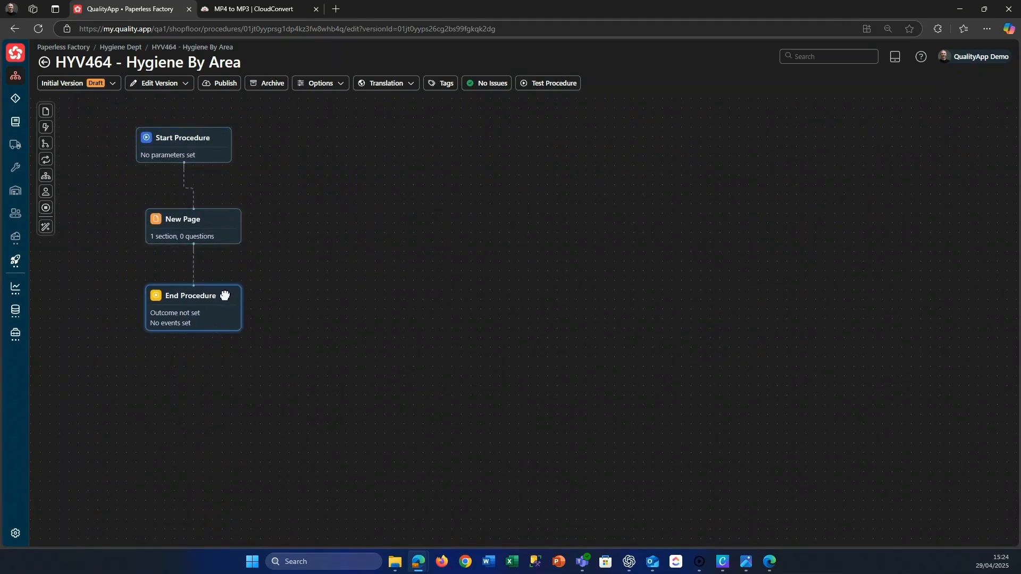
pyautogui.moveTo(212, 141); pyautogui.dragTo(223, 135)
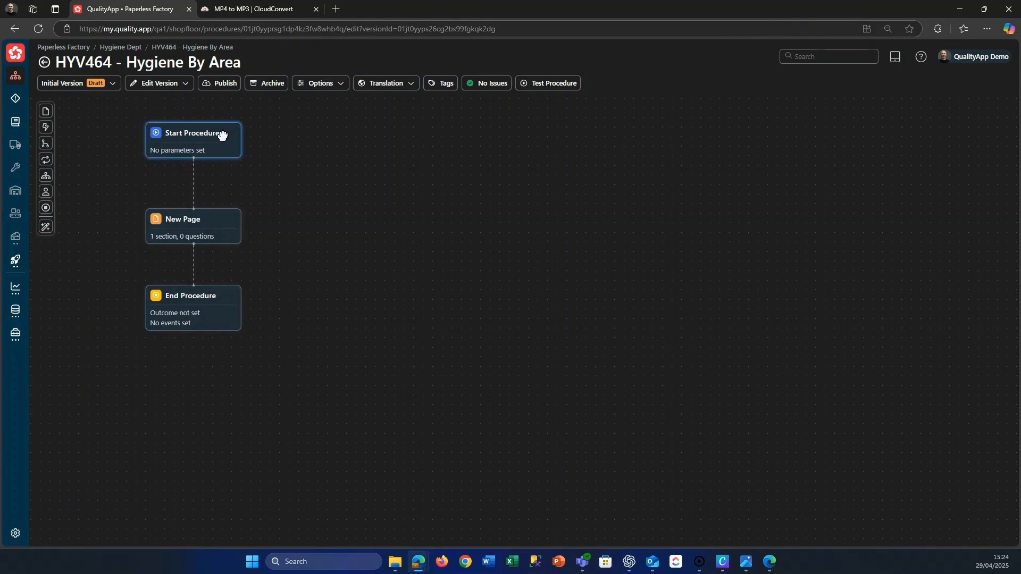
pyautogui.moveTo(307, 140); pyautogui.dragTo(290, 138)
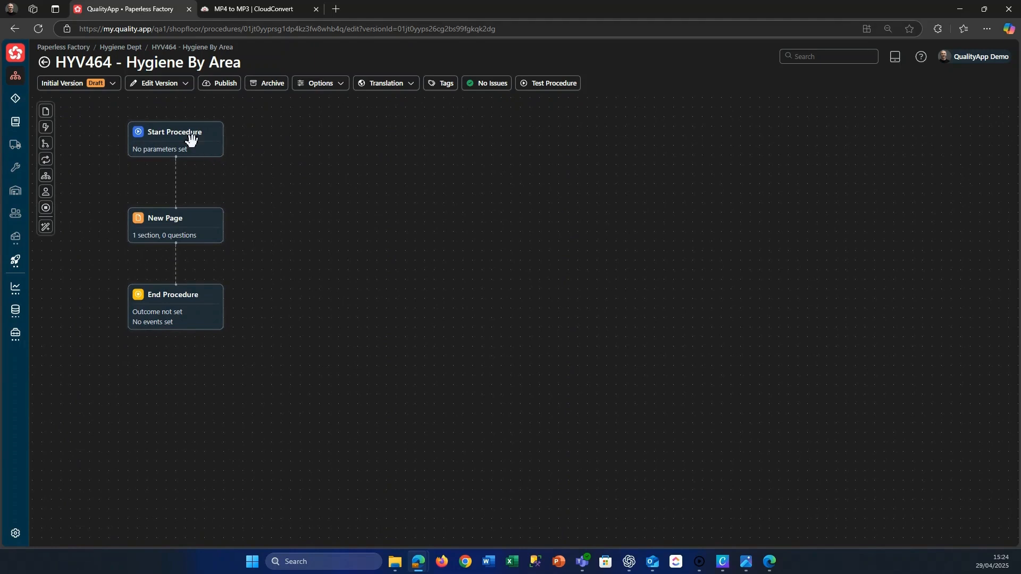
pyautogui.moveTo(203, 230); pyautogui.dragTo(202, 218)
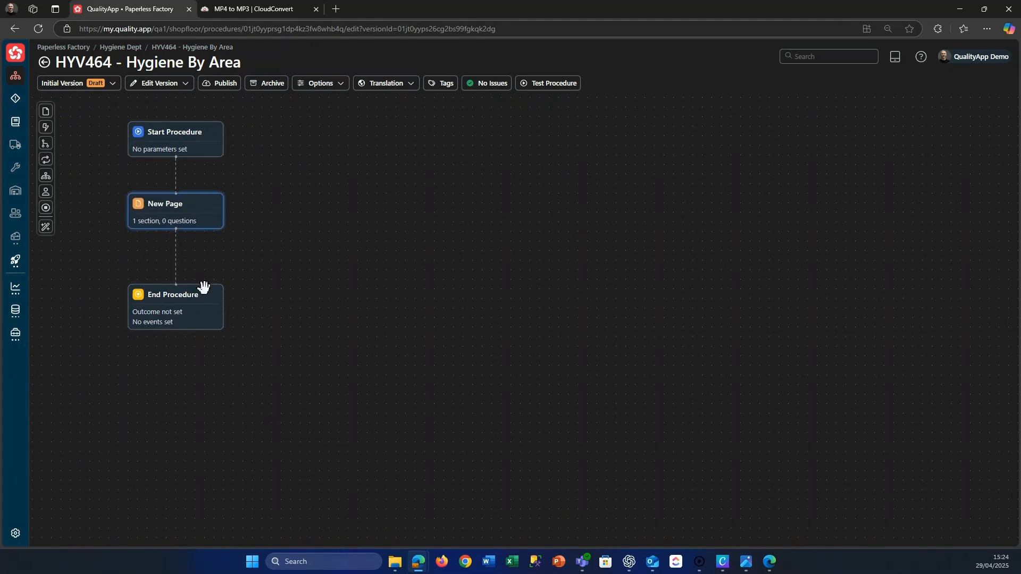
pyautogui.moveTo(203, 287); pyautogui.dragTo(199, 263)
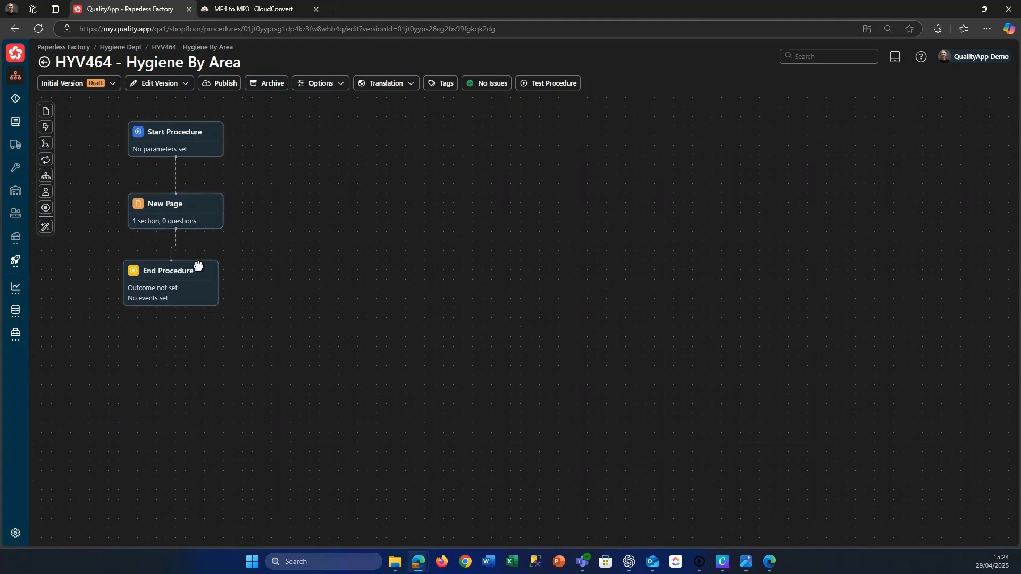
# Open the procedure's test preview and line up the End Procedure block below the page block, moving Start Procedure slightly up.
pyautogui.click(550, 86)
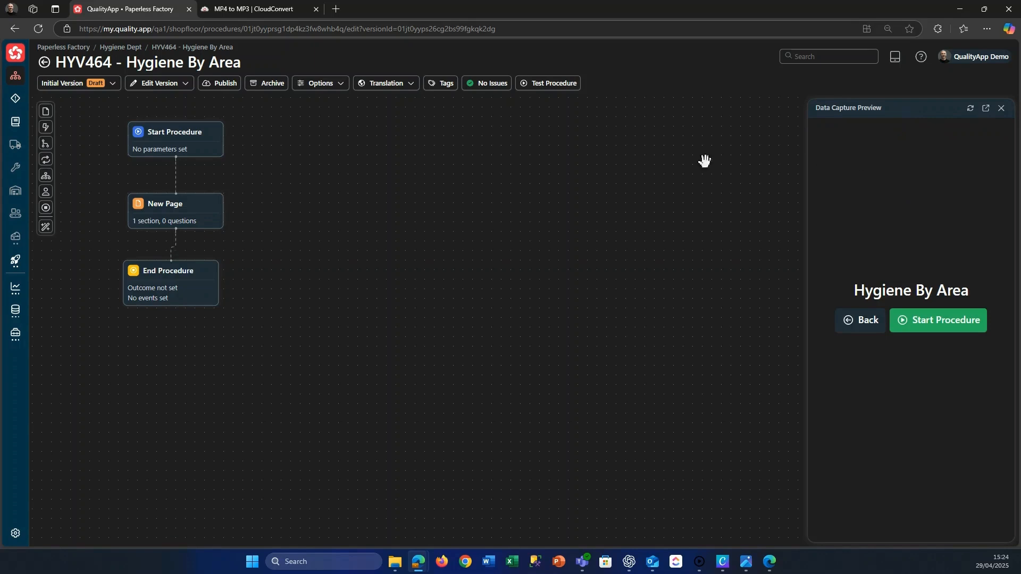
pyautogui.moveTo(196, 272); pyautogui.dragTo(198, 275)
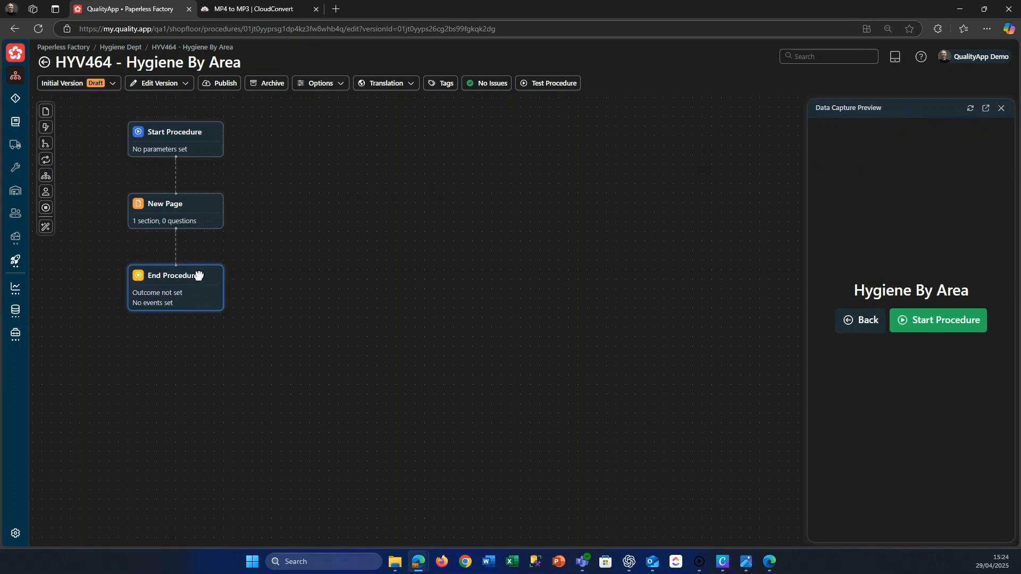
pyautogui.moveTo(200, 141); pyautogui.dragTo(200, 132)
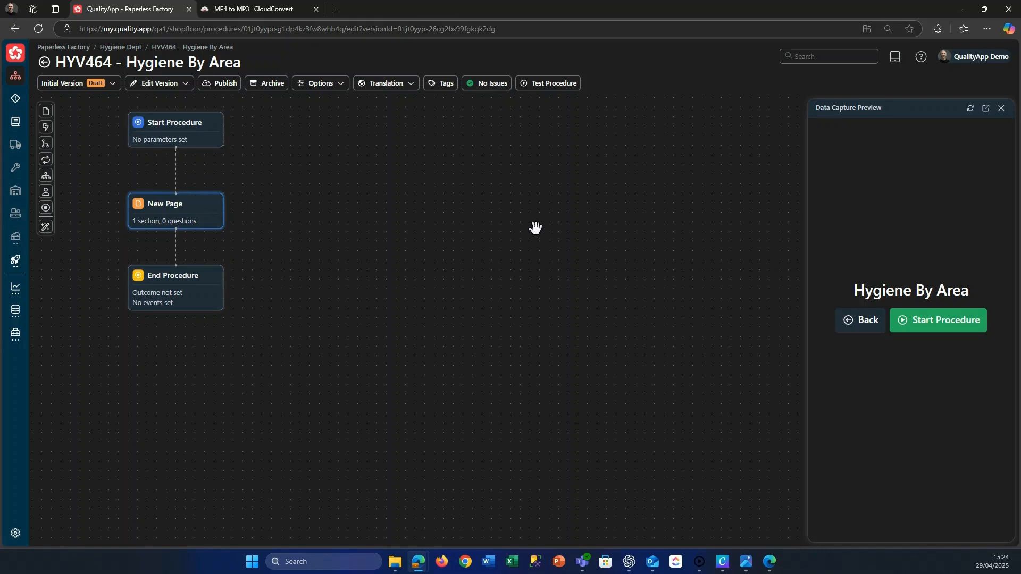
# Start the procedure in the test preview and rename the New Page block to "Daily Checks".
pyautogui.click(186, 209)
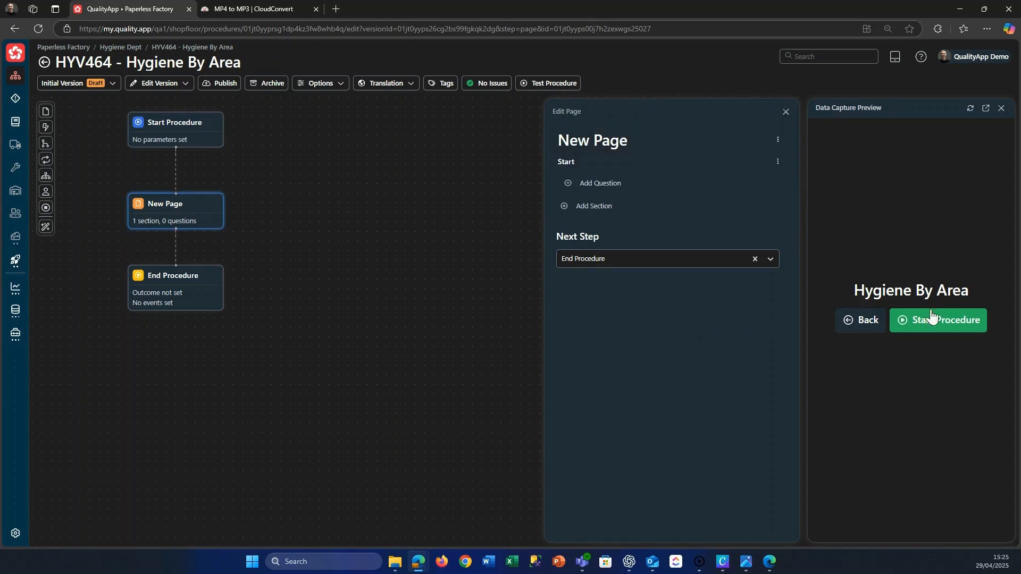
pyautogui.click(943, 325)
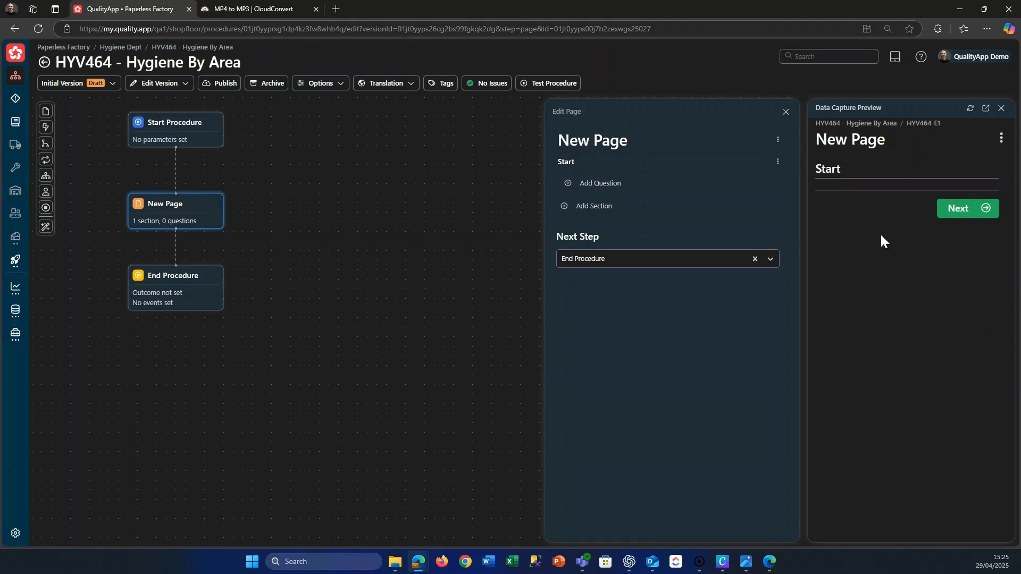
pyautogui.click(635, 144)
pyautogui.press('BackSpace')
pyautogui.press('BackSpace')
pyautogui.press('BackSpace')
pyautogui.press('BackSpace')
pyautogui.press('BackSpace')
pyautogui.press('BackSpace')
pyautogui.press('BackSpace')
pyautogui.press('BackSpace')
pyautogui.write('Daily Checks')
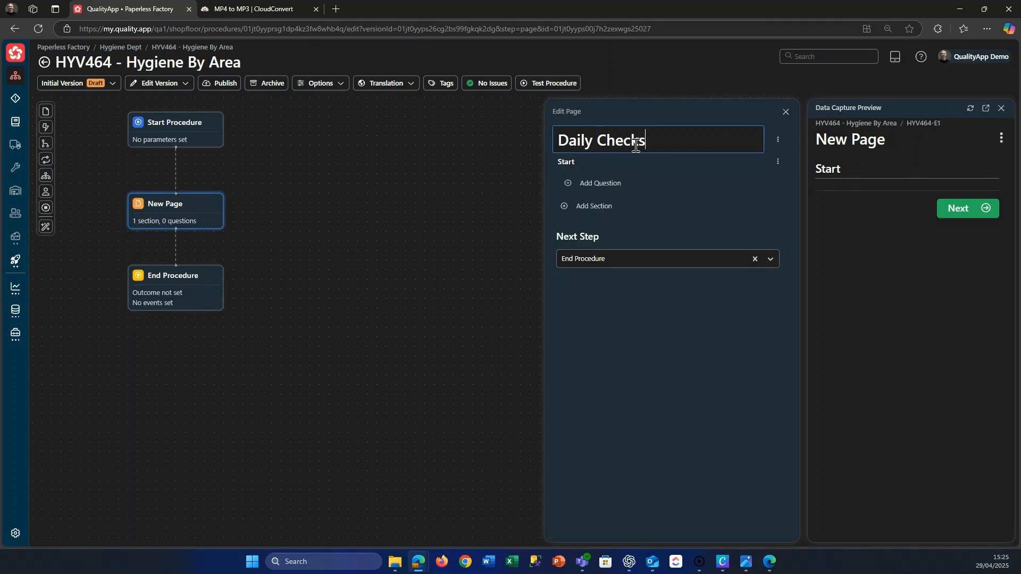
pyautogui.click(624, 304)
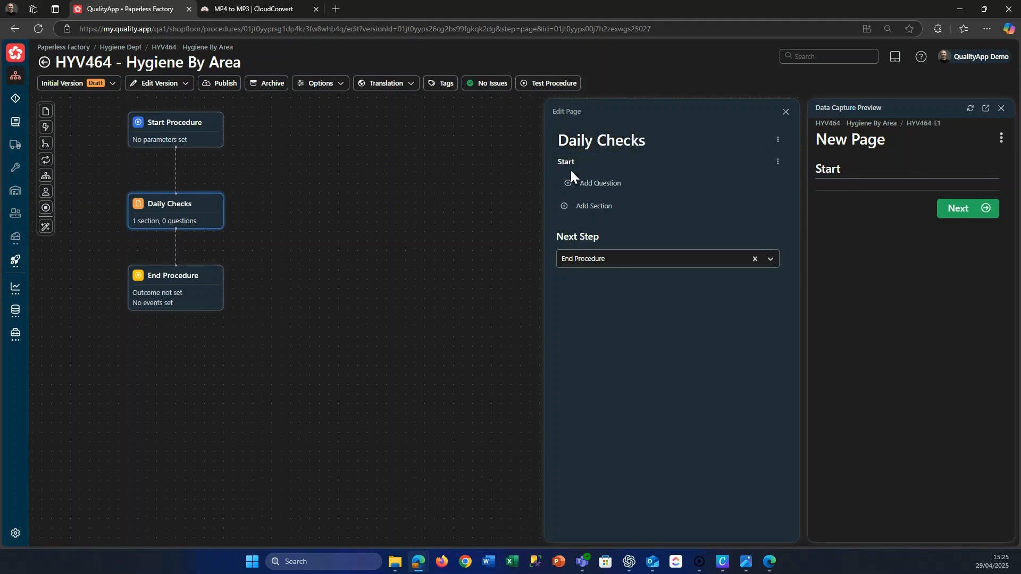
# Rename the page's Start section to "Header" and add a second section named "Sign Off".
pyautogui.click(586, 161)
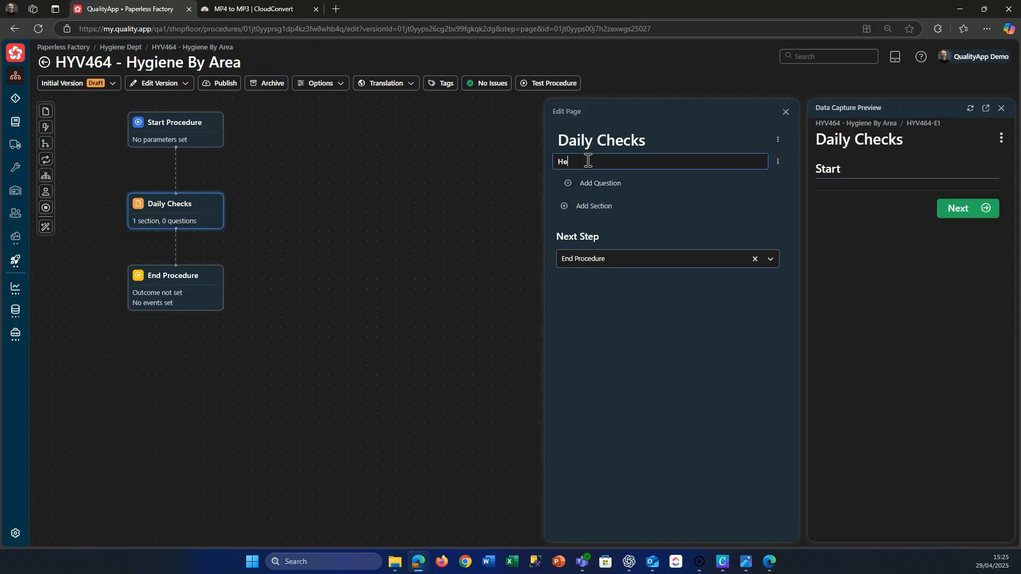
pyautogui.click(586, 238)
pyautogui.click(581, 207)
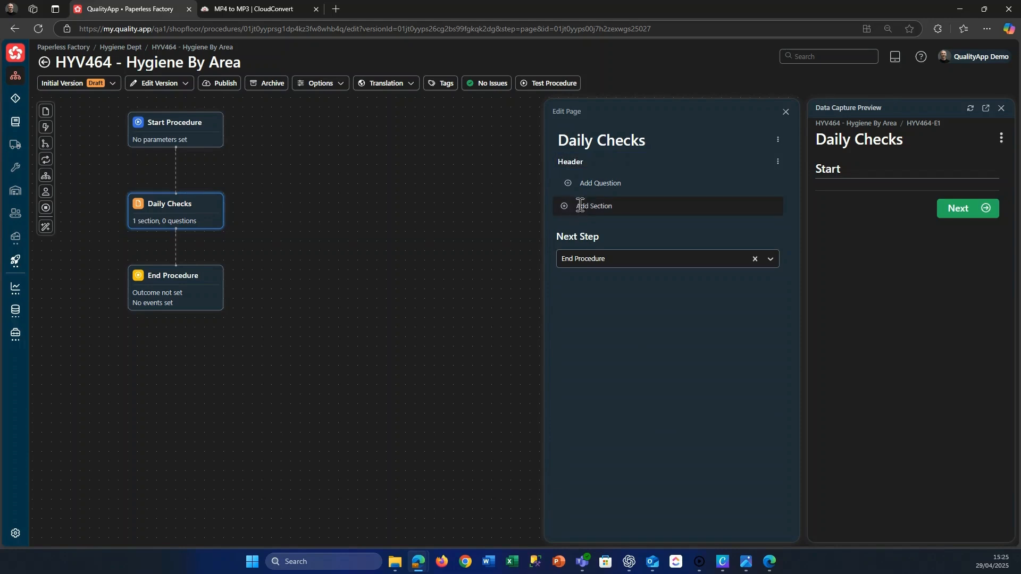
pyautogui.write('Sign Off')
pyautogui.press('Return')
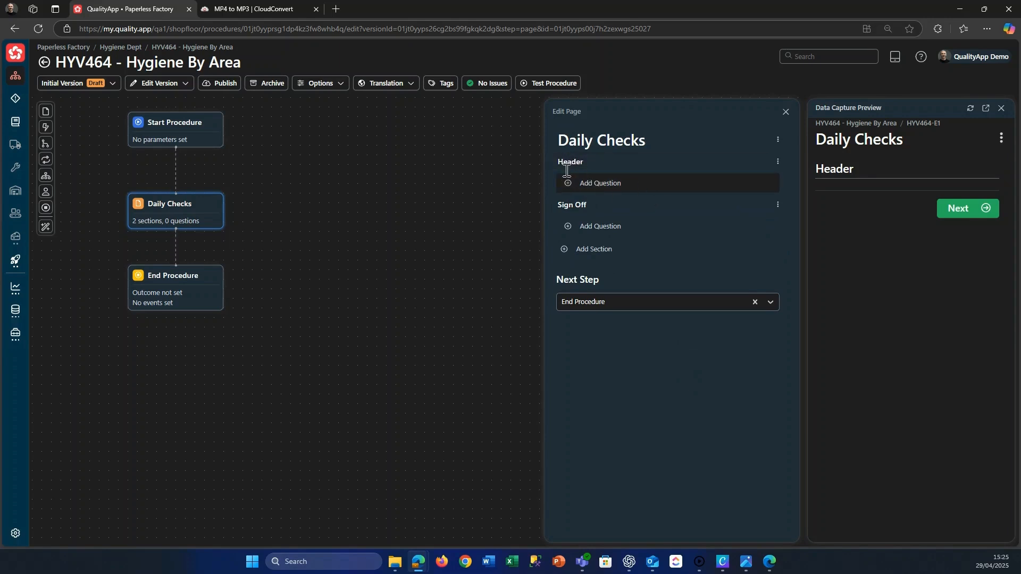
# Review the calculation and dataset question types, and add a Date and Time question named "Date" to the Header section.
pyautogui.click(597, 190)
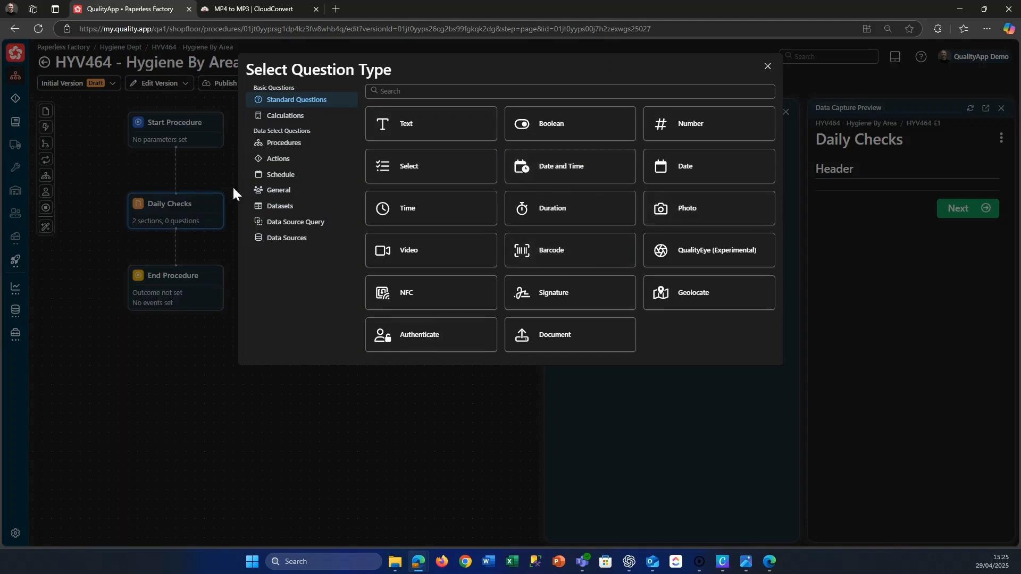
pyautogui.click(285, 118)
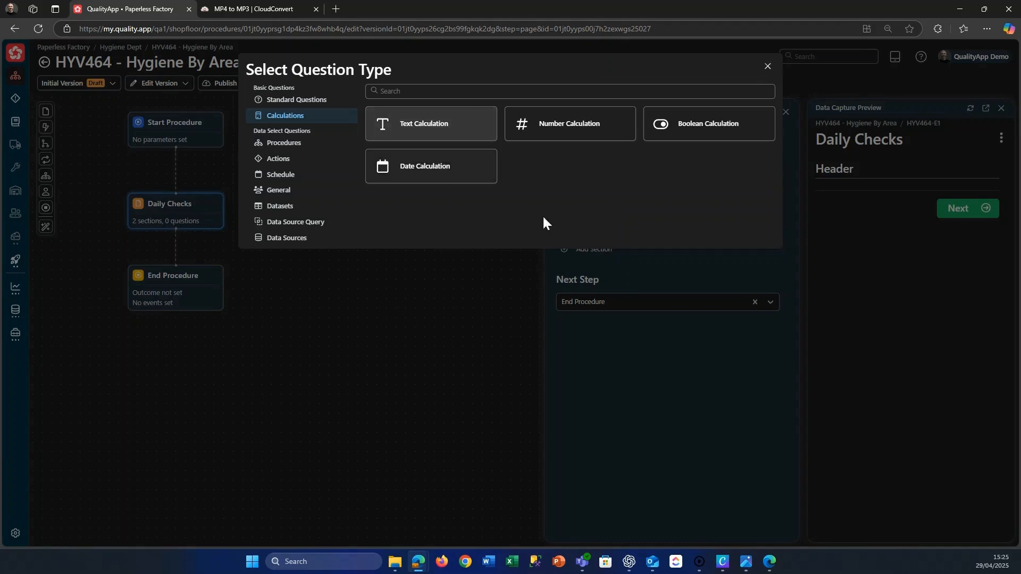
pyautogui.click(281, 212)
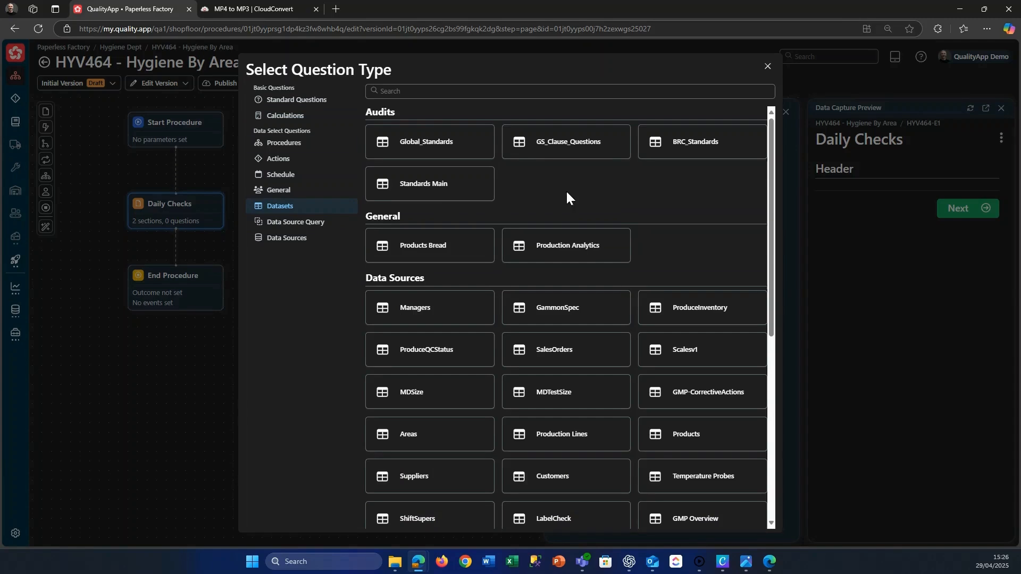
pyautogui.click(297, 106)
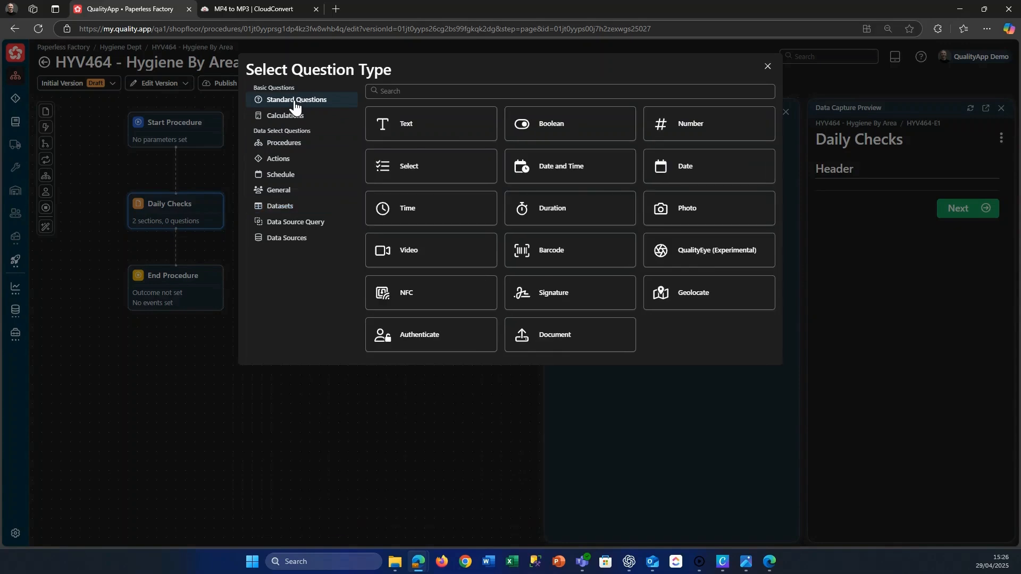
pyautogui.click(577, 172)
pyautogui.write('Date')
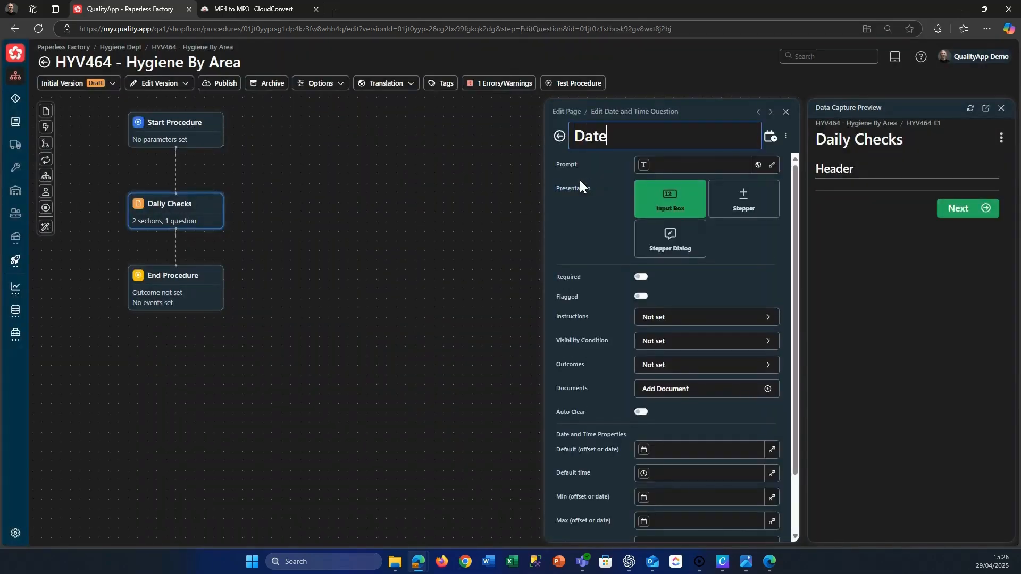
# Set the Date question's prompt to "Please Select Date" and enable Show Set Current Date/Time, returning to the page.
pyautogui.click(687, 164)
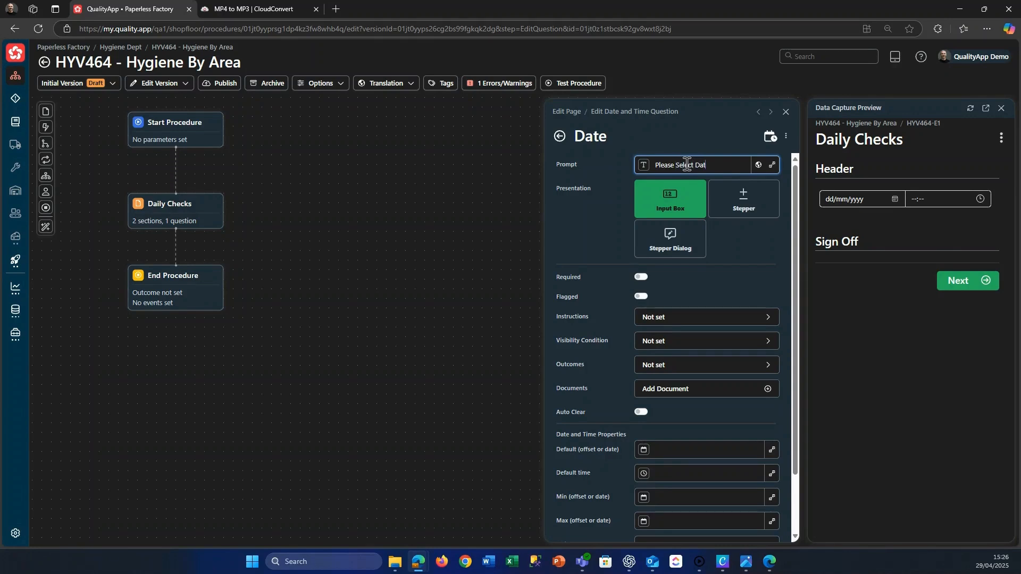
pyautogui.scroll(-2, 718, 282)
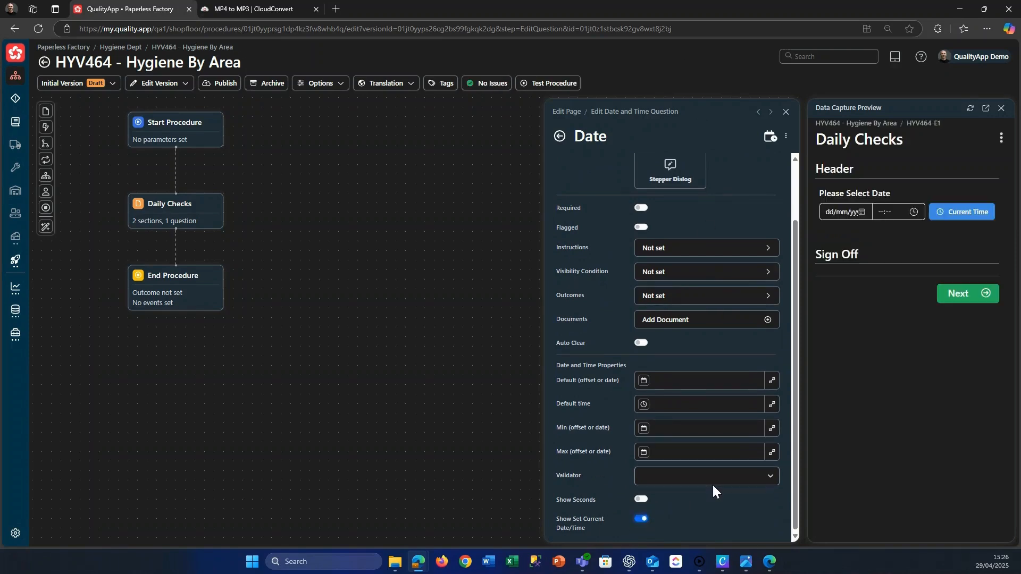
pyautogui.scroll(2, 712, 484)
pyautogui.click(560, 136)
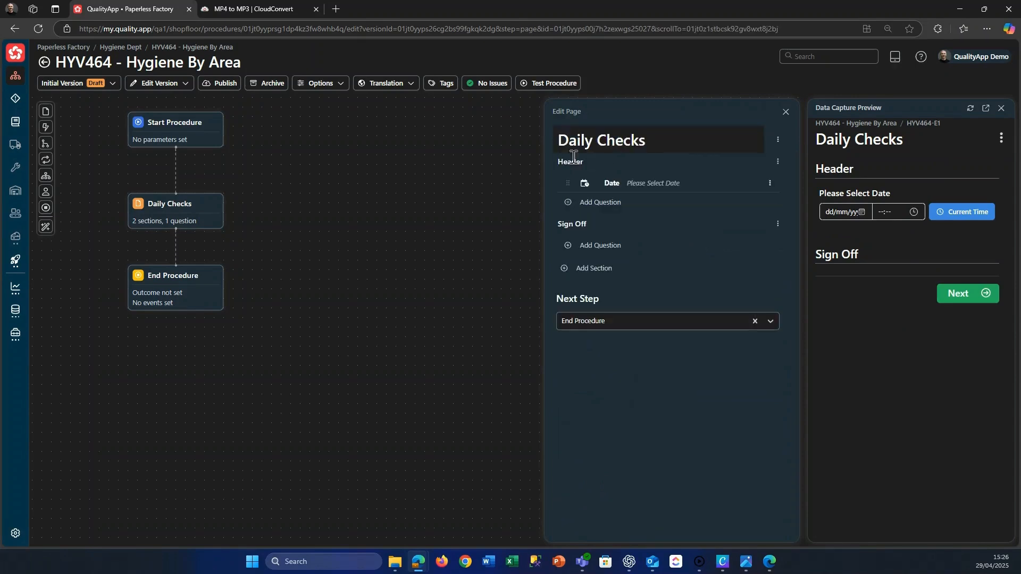
# Add a question based on the Areas dataset to the Header section, named "Area" with the prompt "Please Select Area".
pyautogui.click(609, 206)
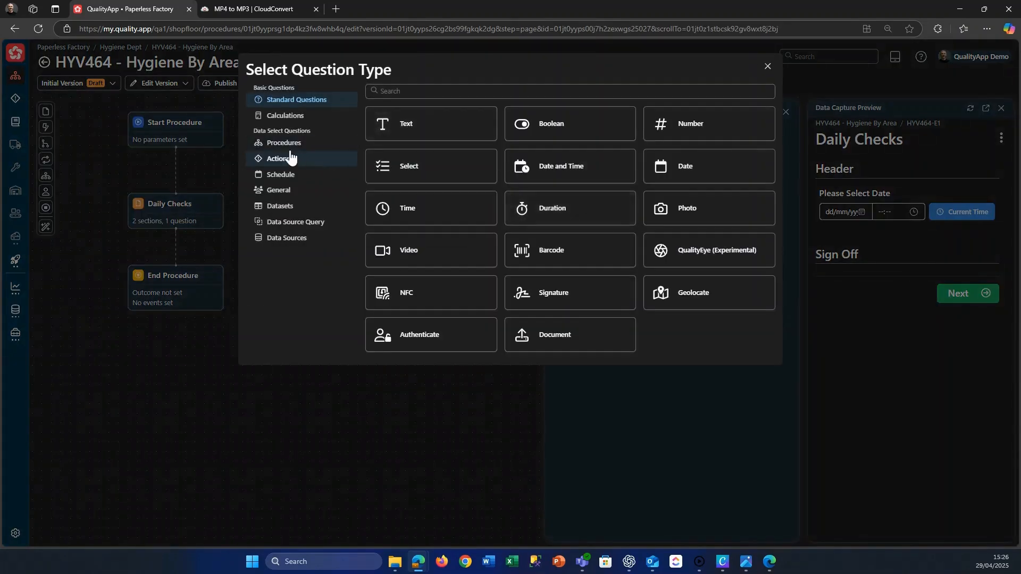
pyautogui.click(280, 207)
pyautogui.click(413, 91)
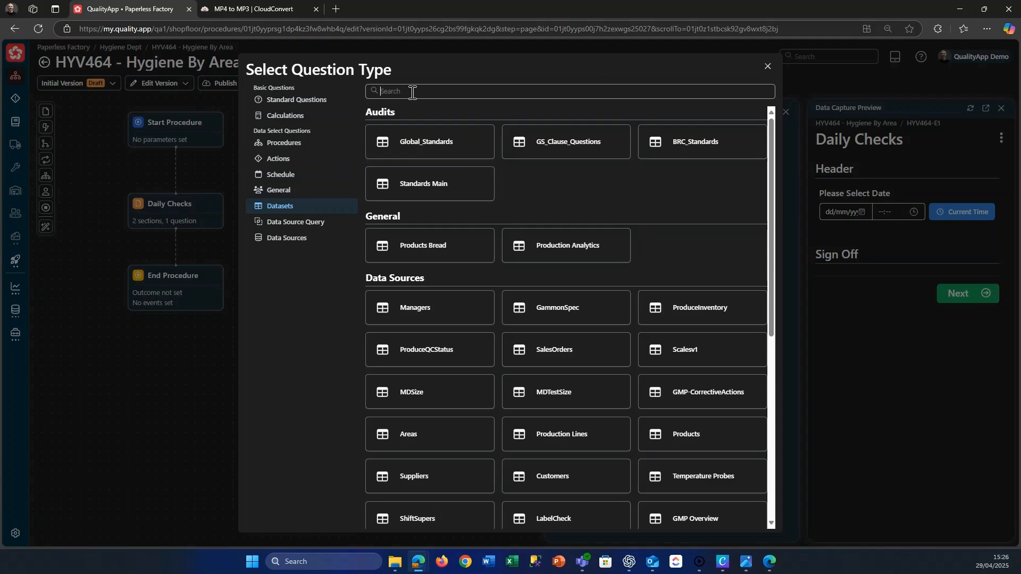
pyautogui.write('Area')
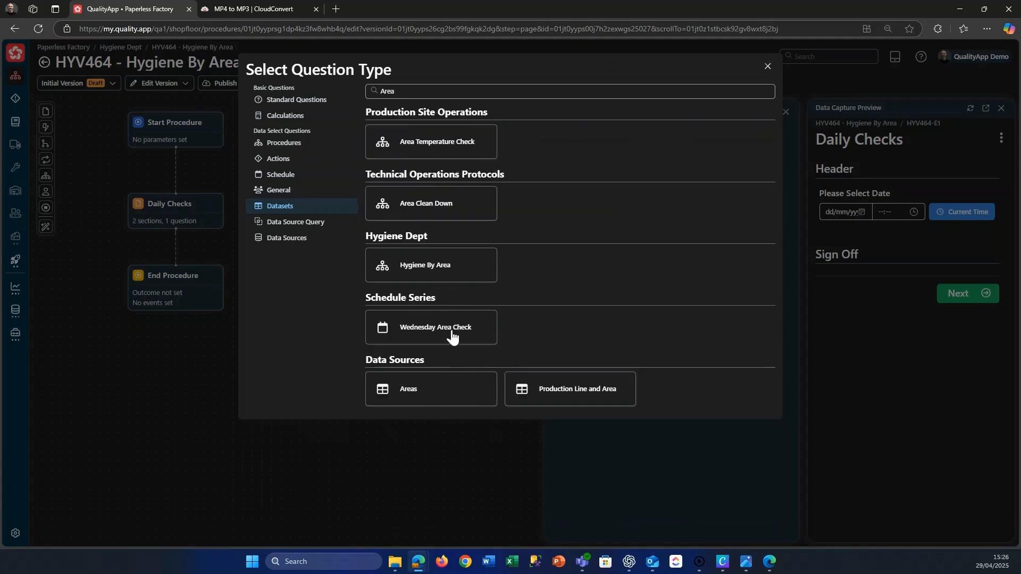
pyautogui.click(451, 388)
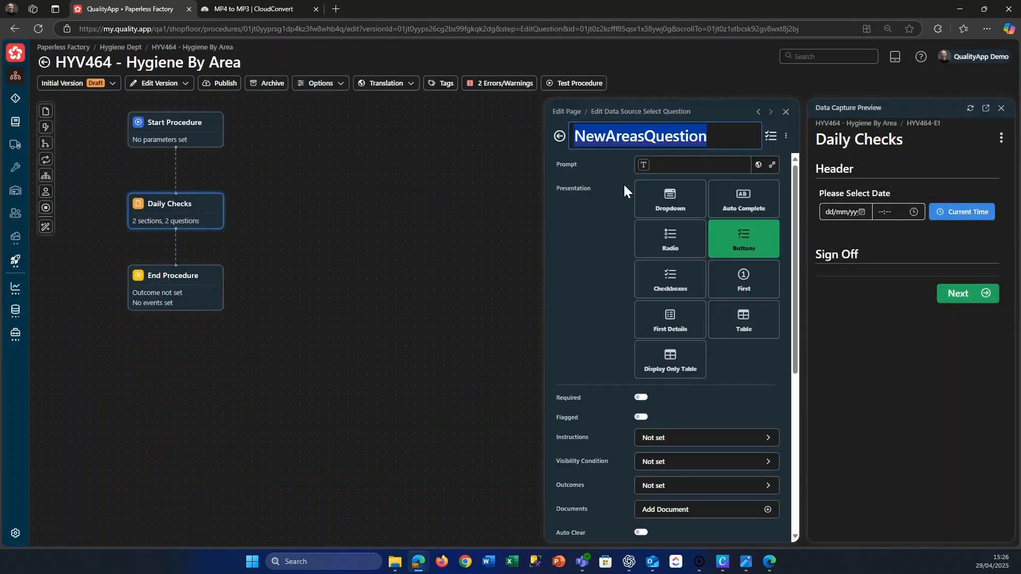
pyautogui.write('Area')
pyautogui.click(663, 167)
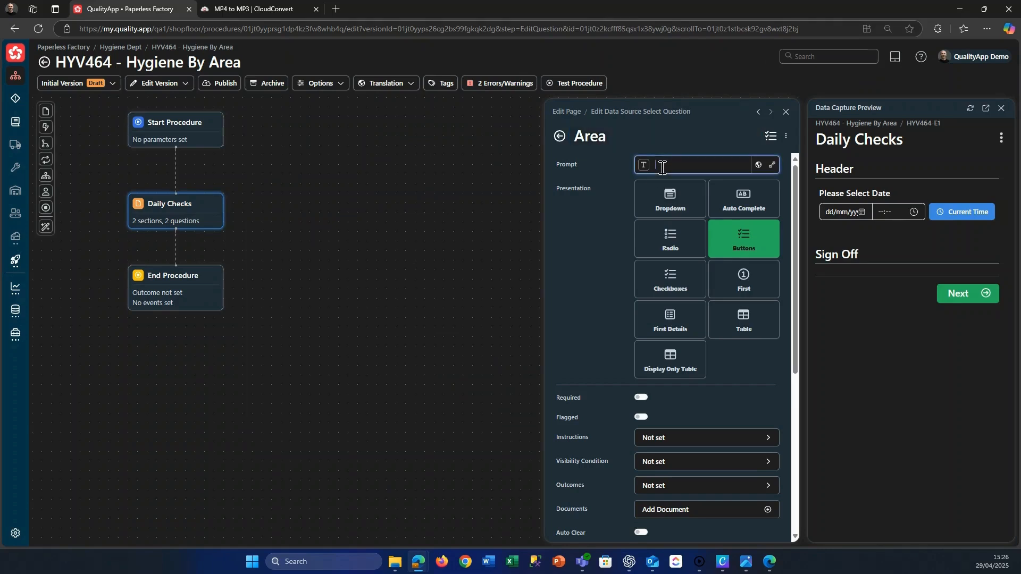
pyautogui.write('Please Select Area')
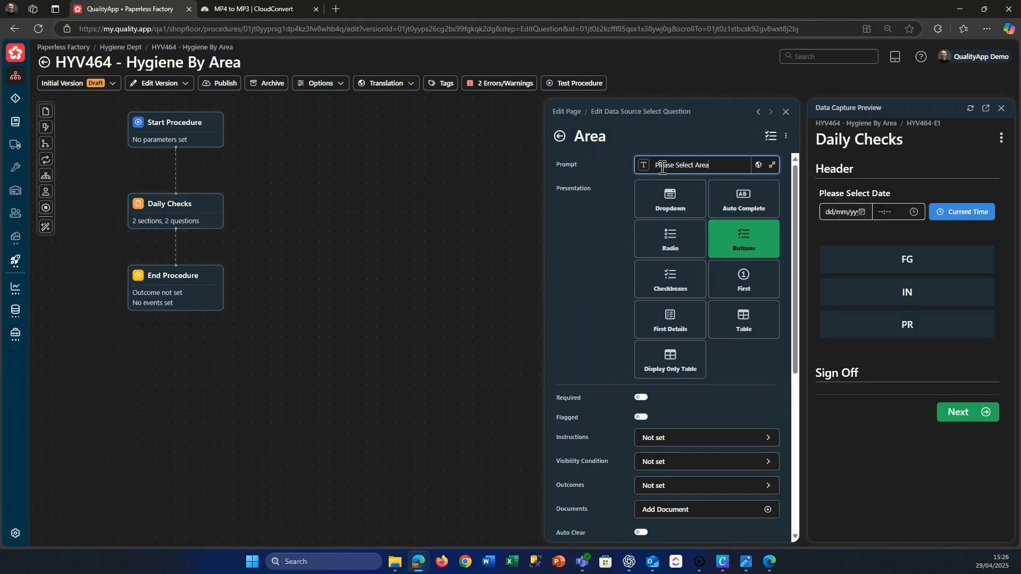
# Set both the value column and the display column of the Area question's data source to Name.
pyautogui.scroll(-5, 722, 353)
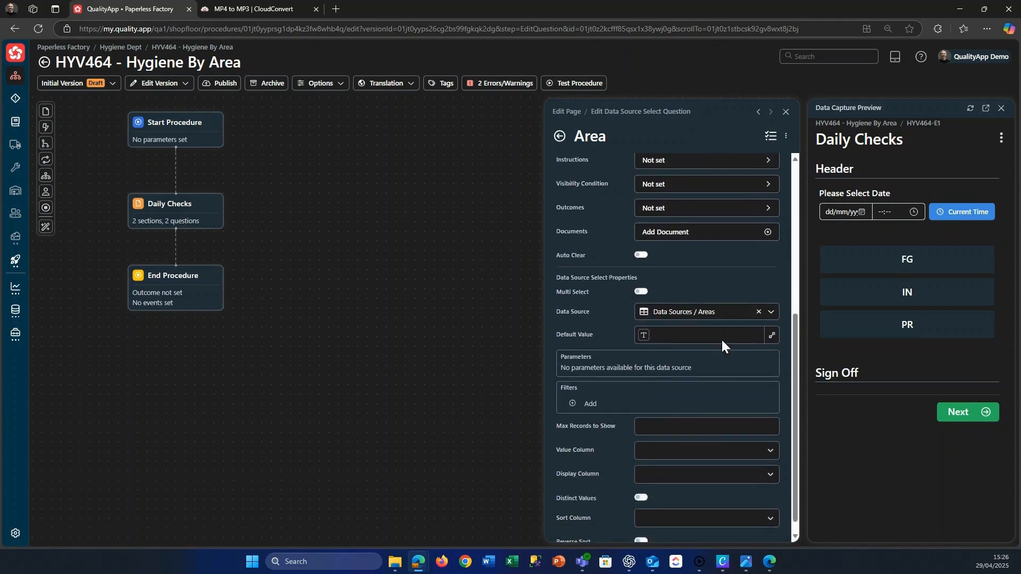
pyautogui.click(663, 436)
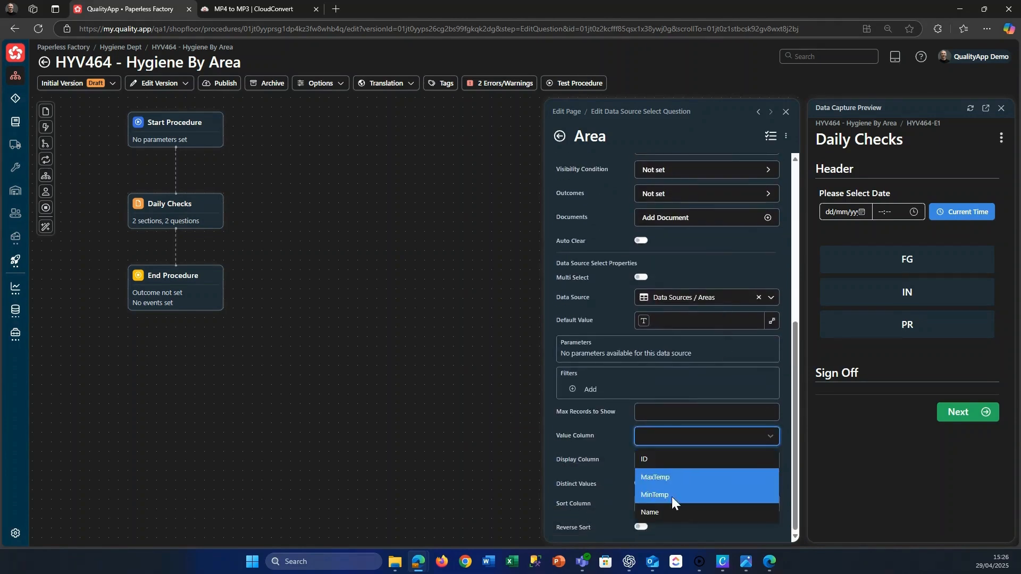
pyautogui.click(671, 509)
pyautogui.click(669, 461)
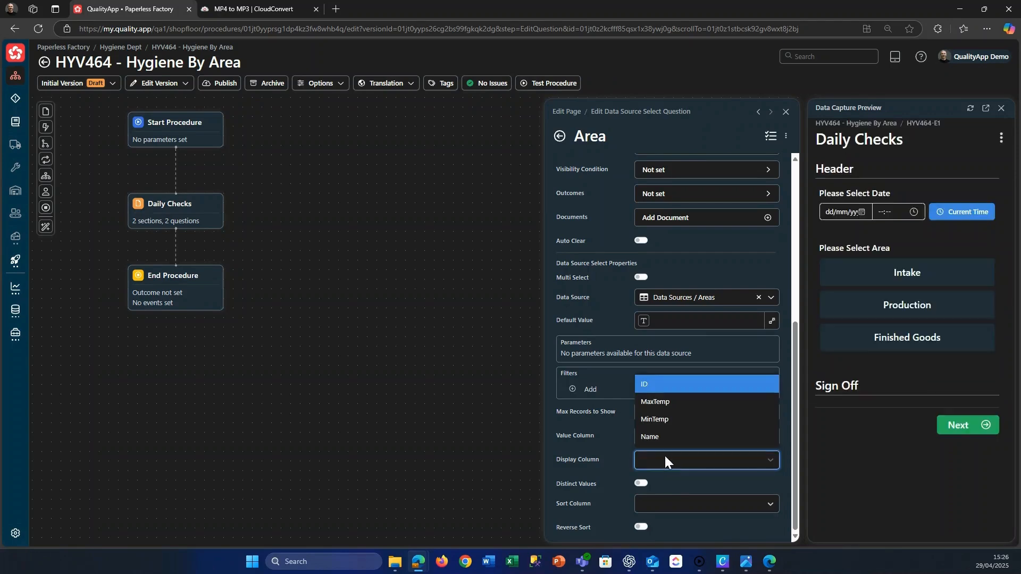
pyautogui.click(659, 438)
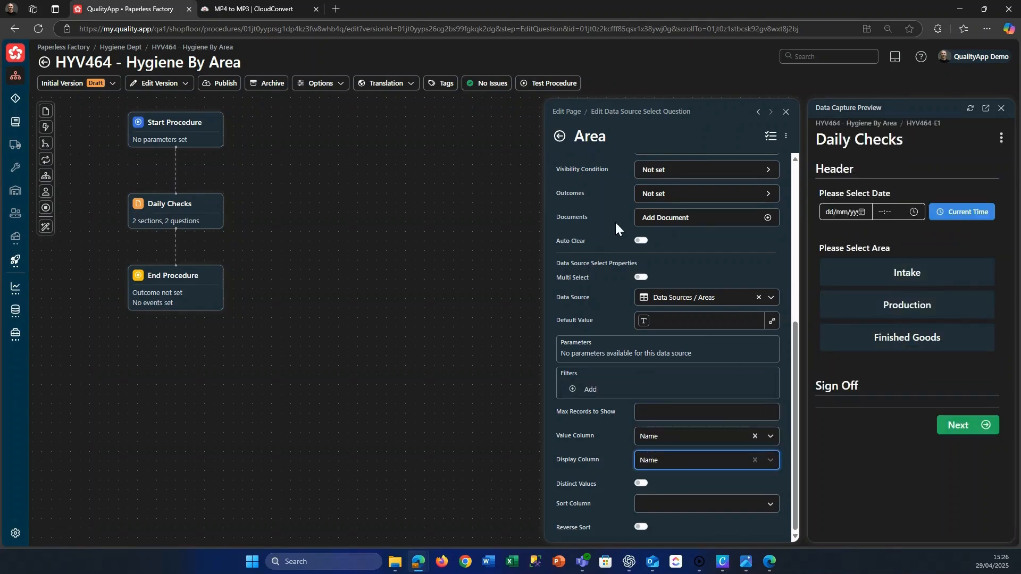
# Try the Checkboxes presentation for the Area question, settle on Radio, and return to the page.
pyautogui.scroll(3, 619, 234)
pyautogui.scroll(3, 626, 250)
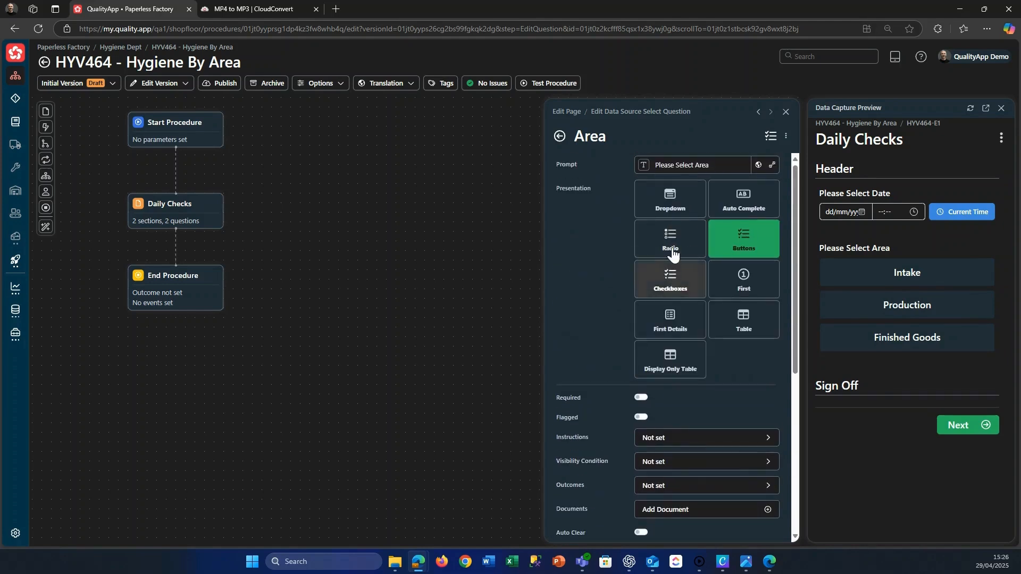
pyautogui.click(673, 278)
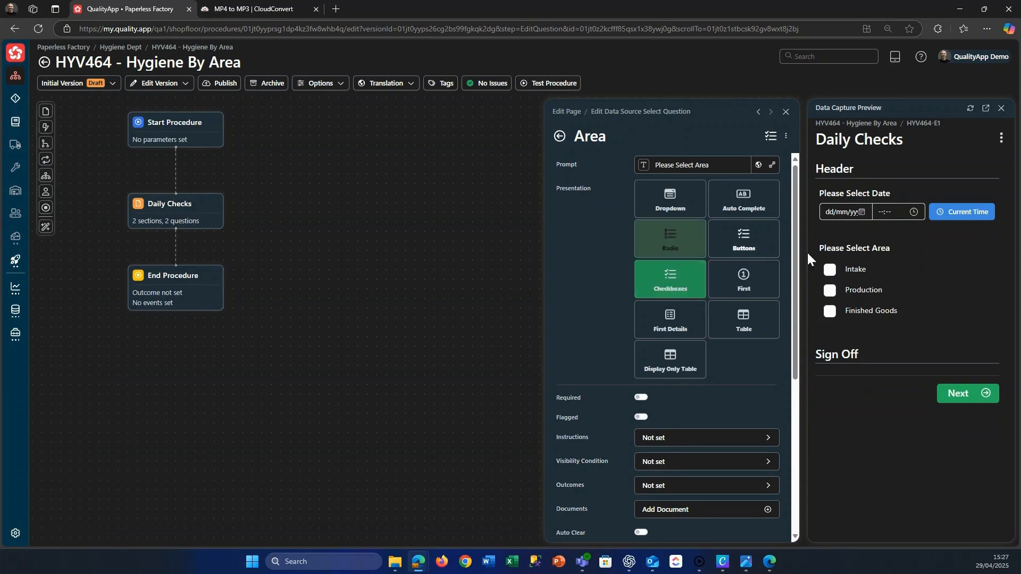
pyautogui.click(670, 241)
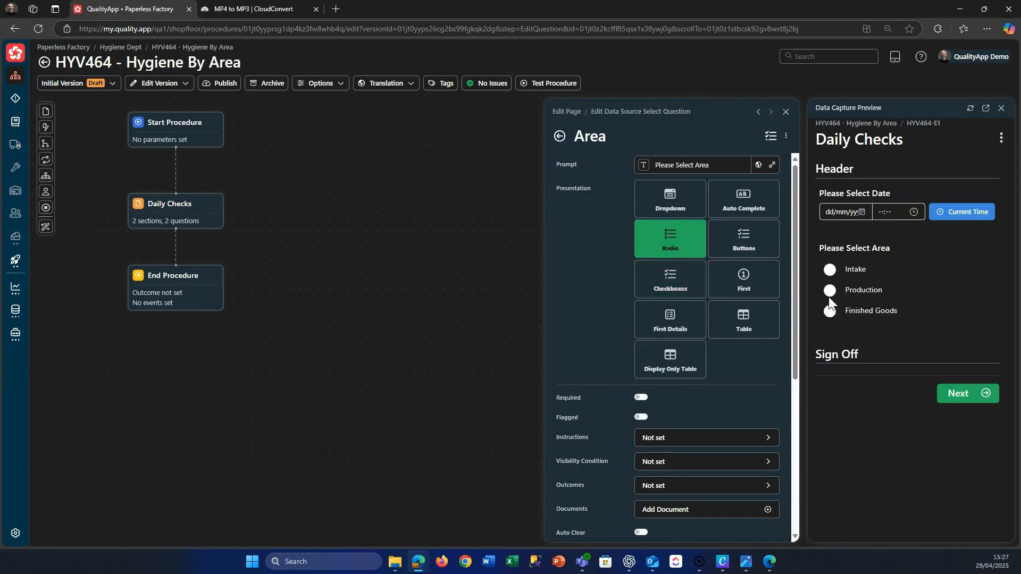
pyautogui.click(559, 136)
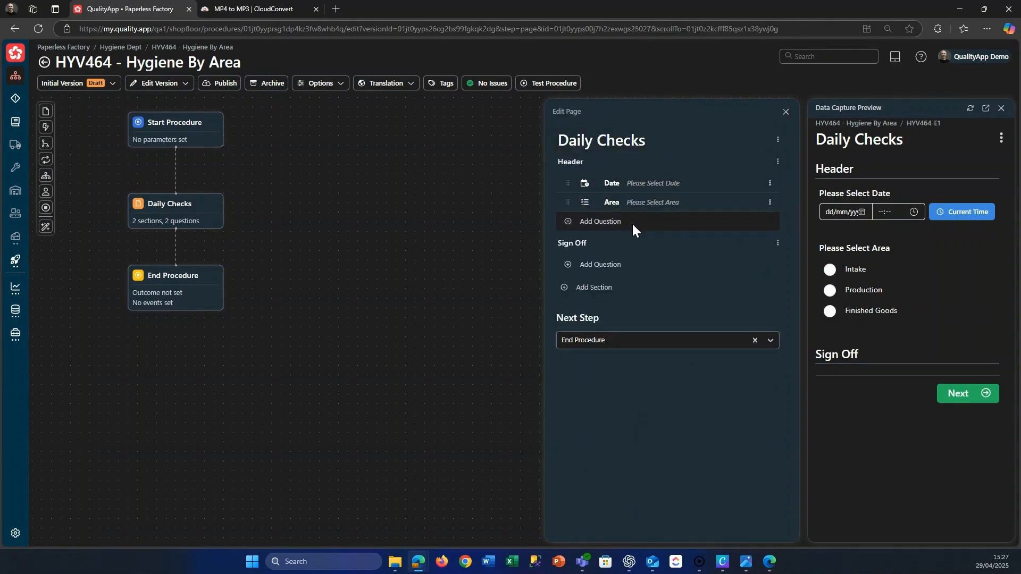
# Add a Boolean question named "Clean" to the Header section with the prompt "Is the Area Clean?" and the Yes/No presentation.
pyautogui.click(600, 222)
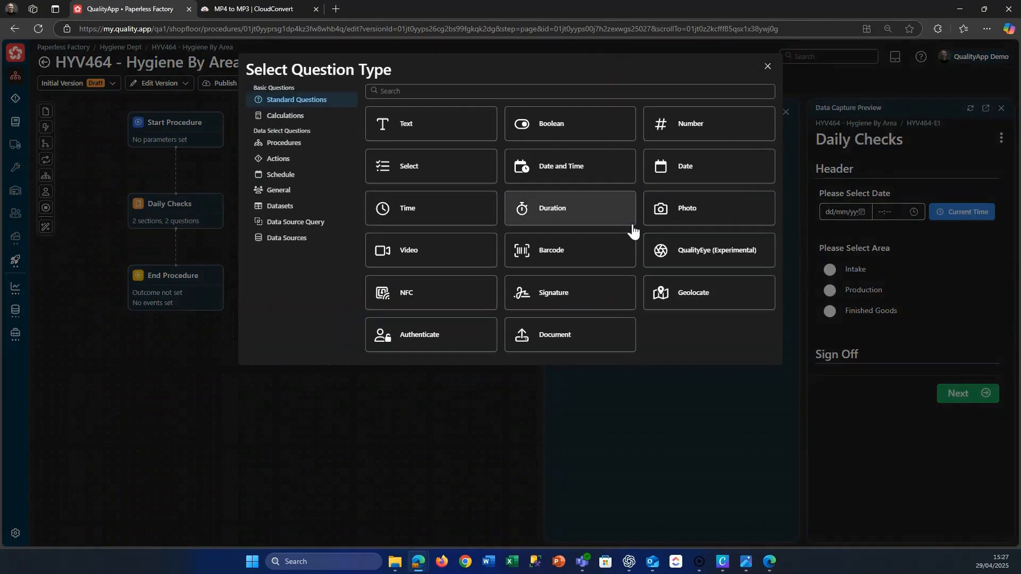
pyautogui.click(557, 133)
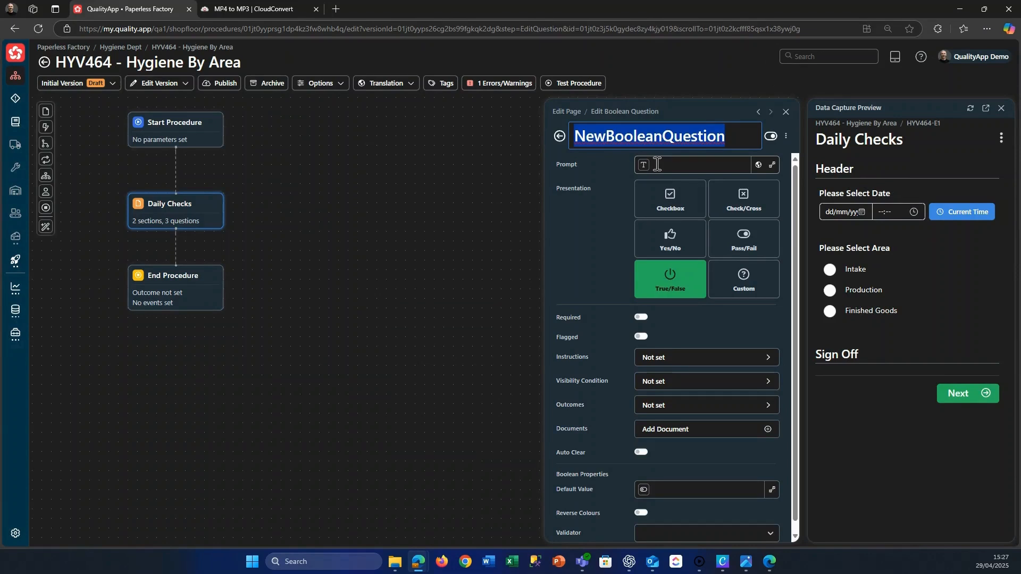
pyautogui.write('Clean')
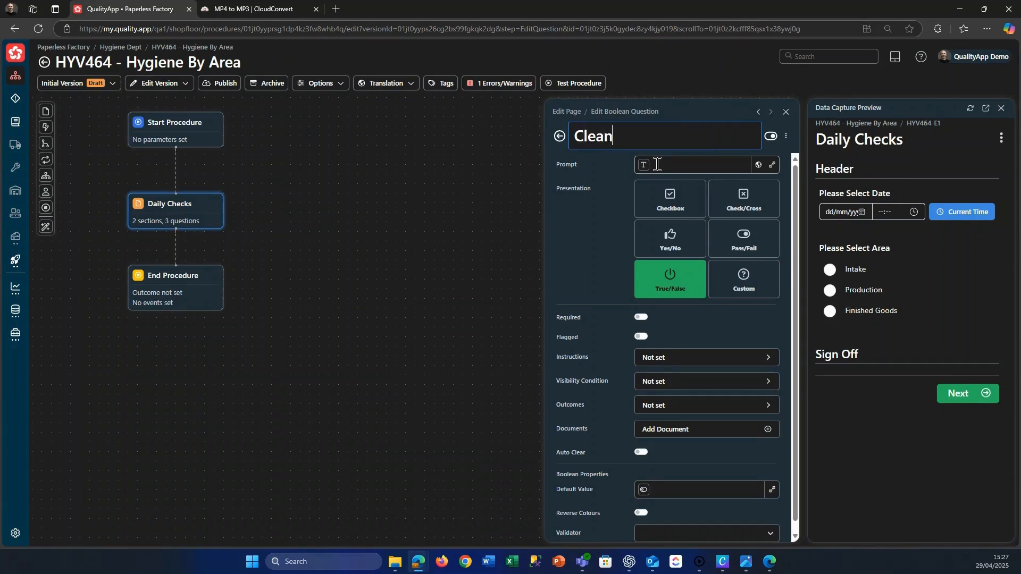
pyautogui.click(658, 164)
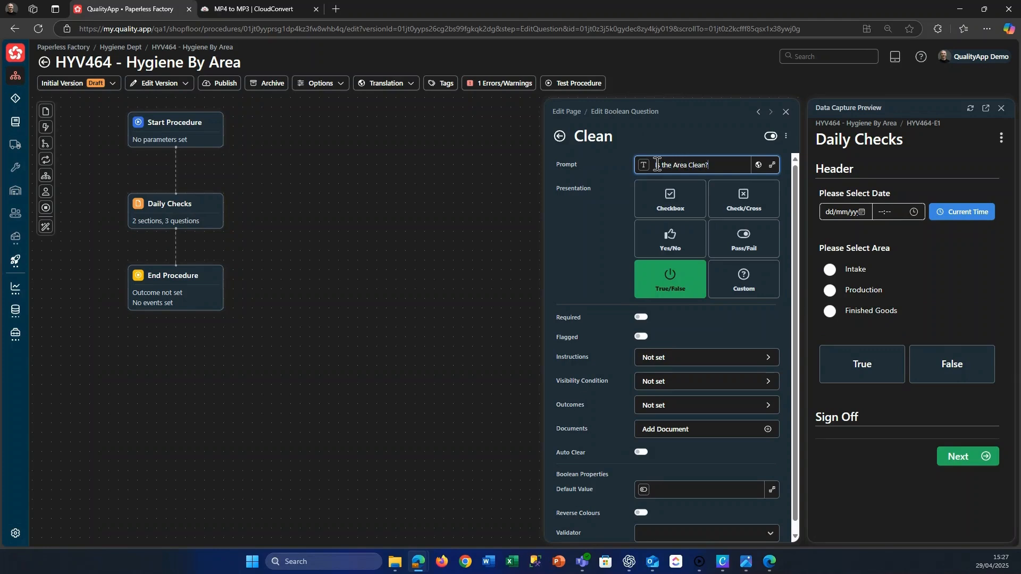
pyautogui.click(666, 237)
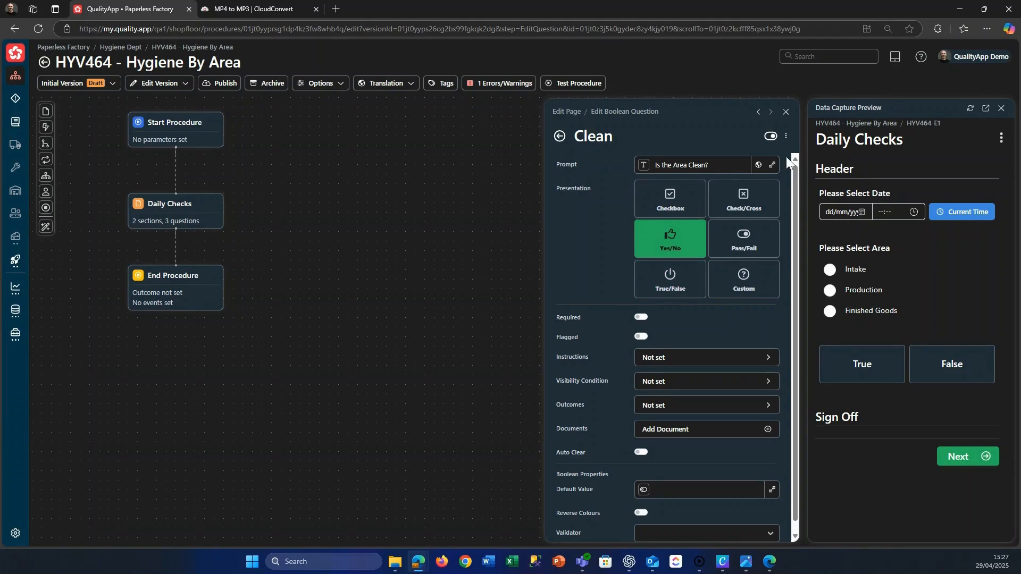
pyautogui.click(560, 136)
# Add a Photo question named "Image" to the Header section with the prompt "Image" and annotation enabled.
pyautogui.click(608, 239)
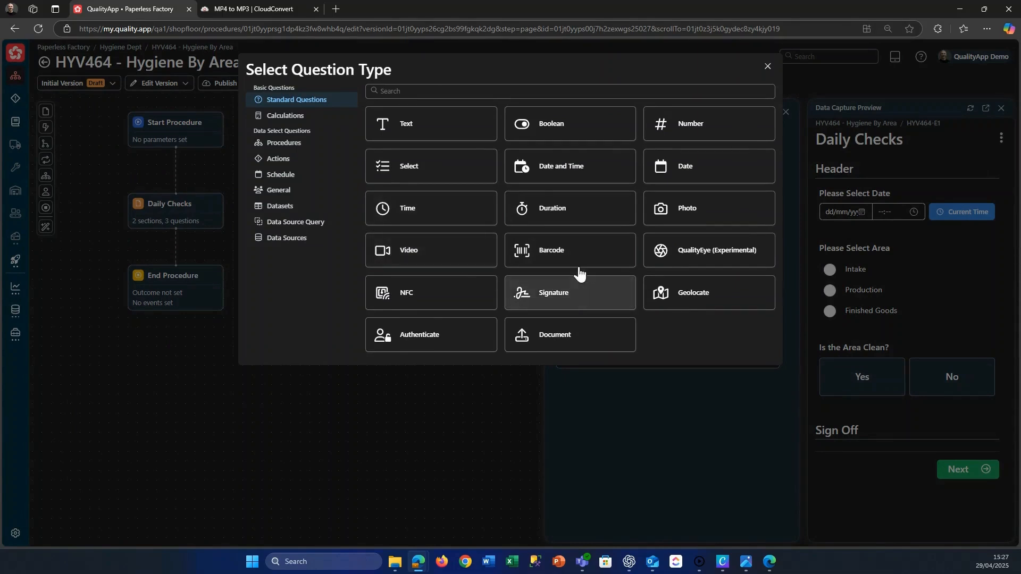
pyautogui.click(671, 216)
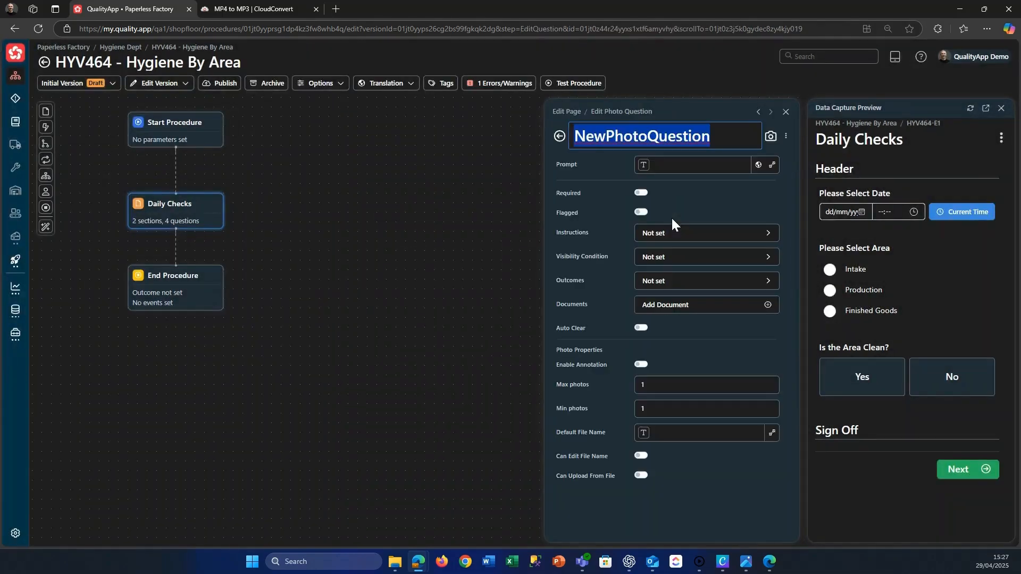
pyautogui.press('BackSpace')
pyautogui.write('Image')
pyautogui.click(672, 165)
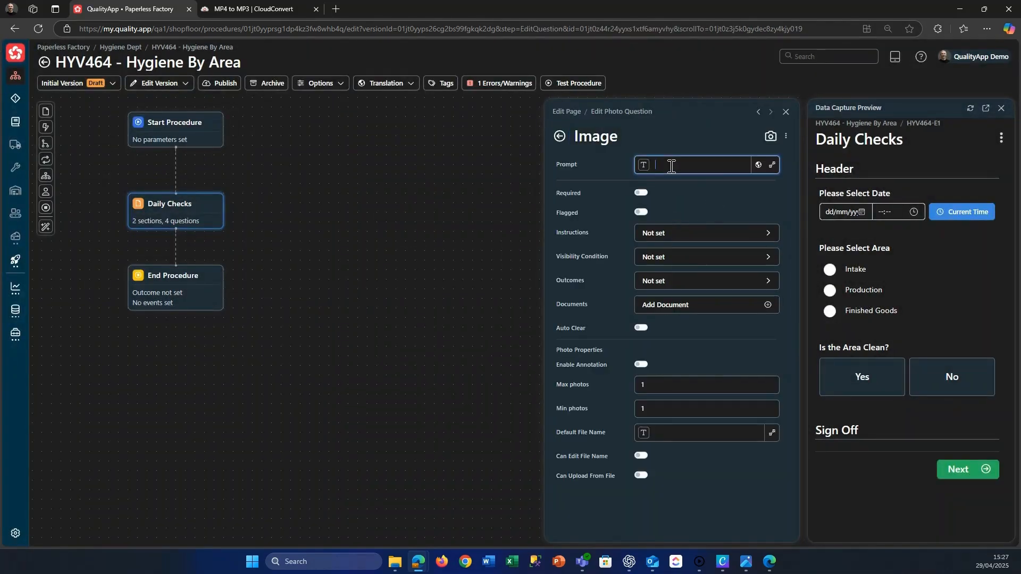
pyautogui.write('Image')
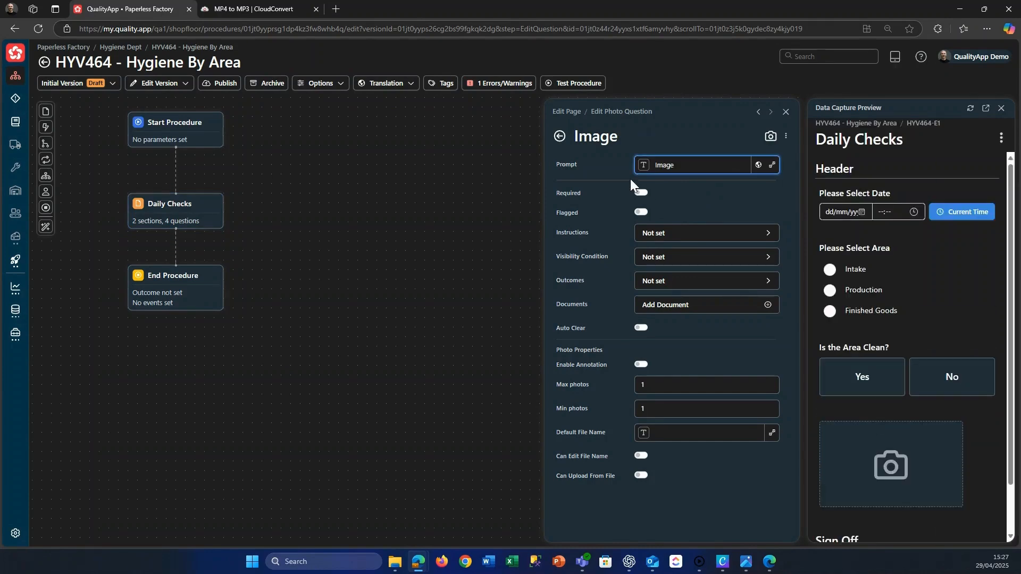
pyautogui.click(641, 364)
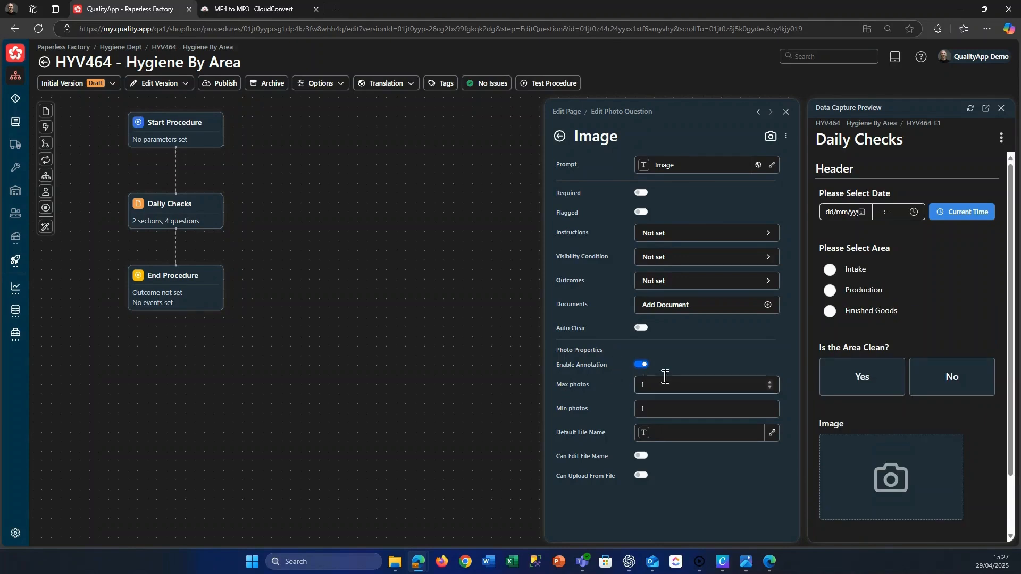
pyautogui.click(560, 137)
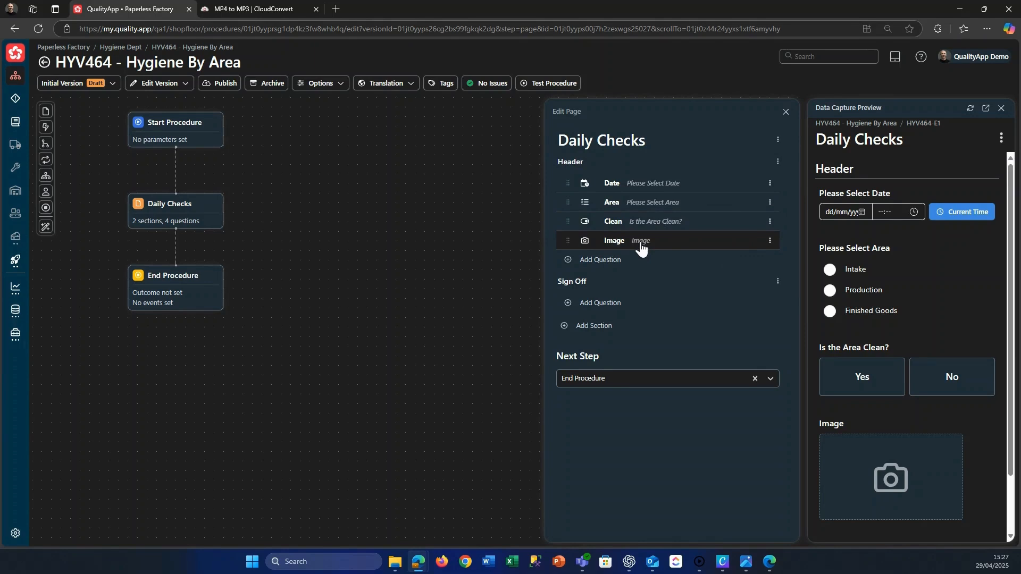
# Give the Image question a visibility condition that shows it only when Clean == false, and return to the page.
pyautogui.click(770, 242)
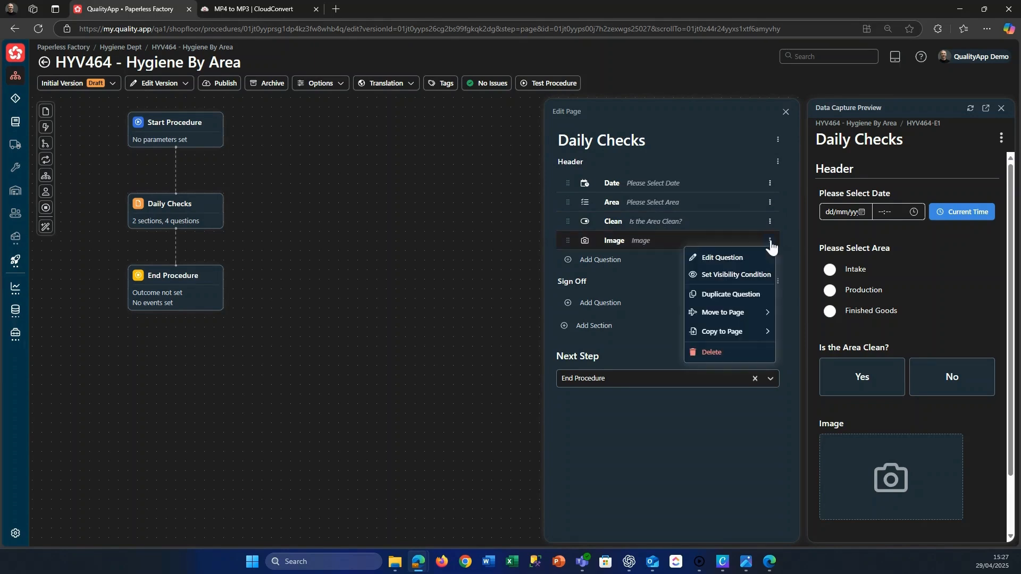
pyautogui.click(747, 275)
pyautogui.click(586, 170)
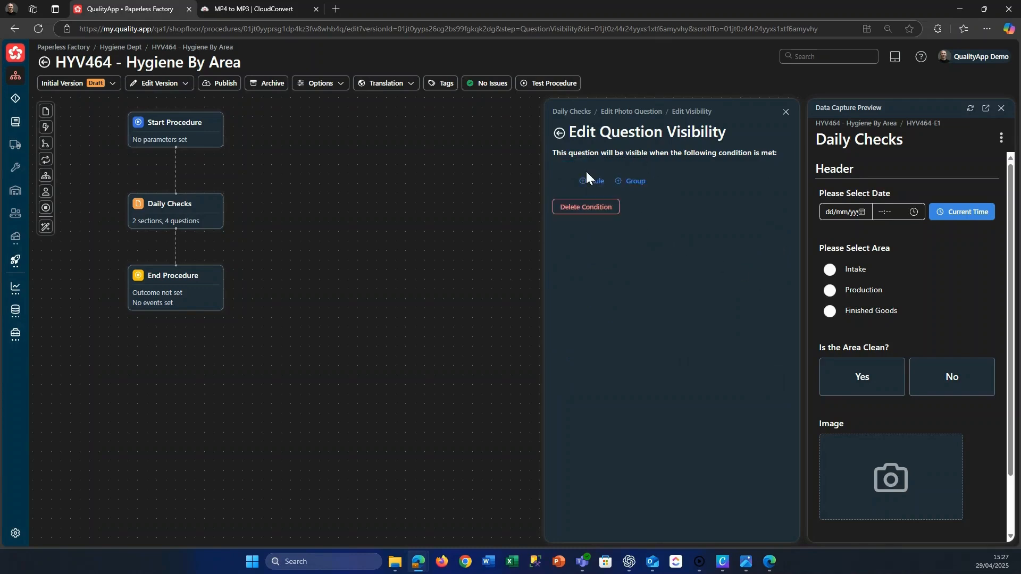
pyautogui.click(598, 181)
pyautogui.click(589, 210)
pyautogui.click(540, 289)
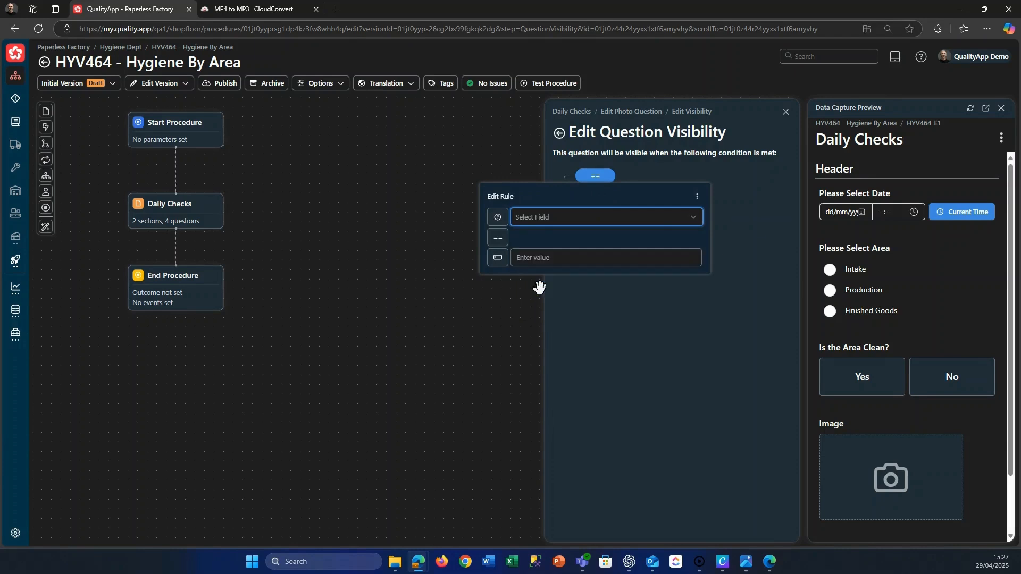
pyautogui.click(524, 258)
pyautogui.click(524, 258)
pyautogui.click(595, 305)
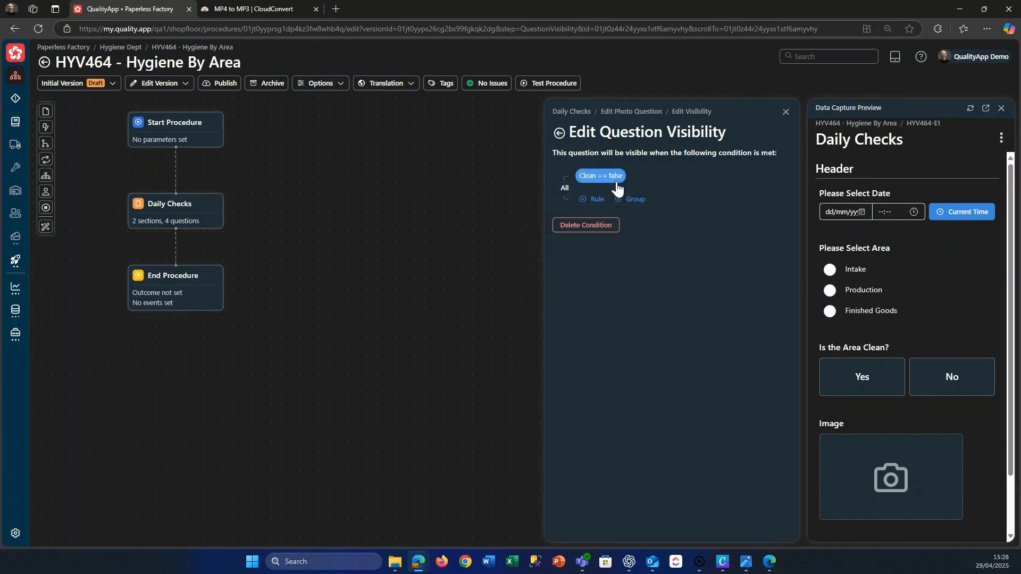
pyautogui.click(558, 133)
pyautogui.click(556, 135)
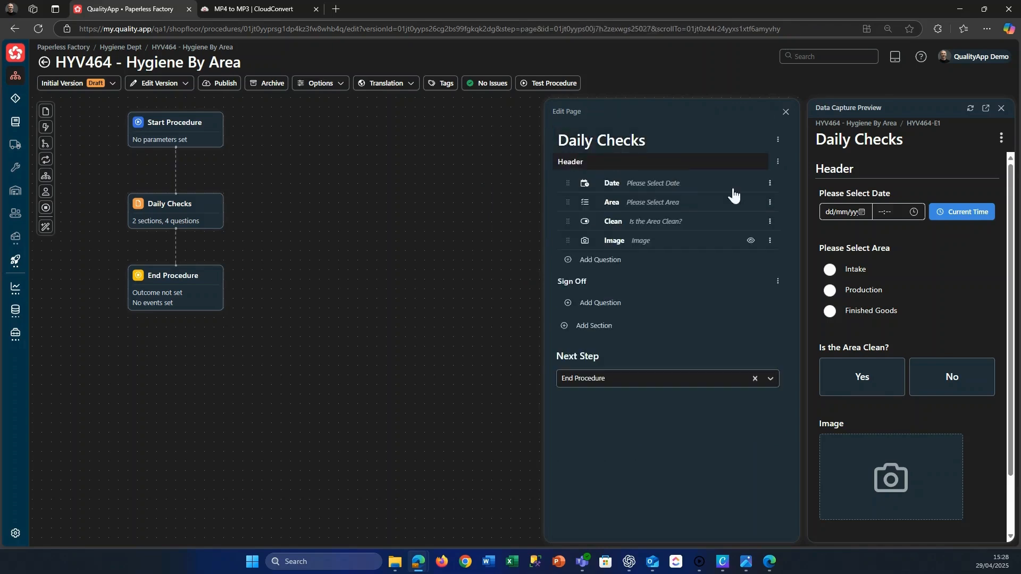
# Refresh the data capture preview and test the Image question's visibility by answering "Is the Area Clean?" with No and then Yes.
pyautogui.click(971, 108)
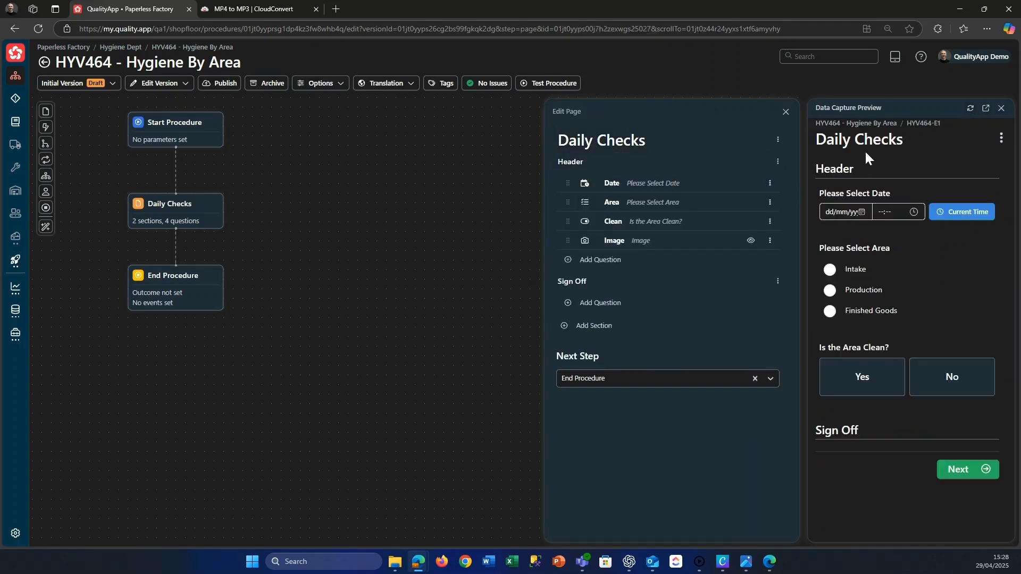
pyautogui.click(953, 382)
pyautogui.click(863, 379)
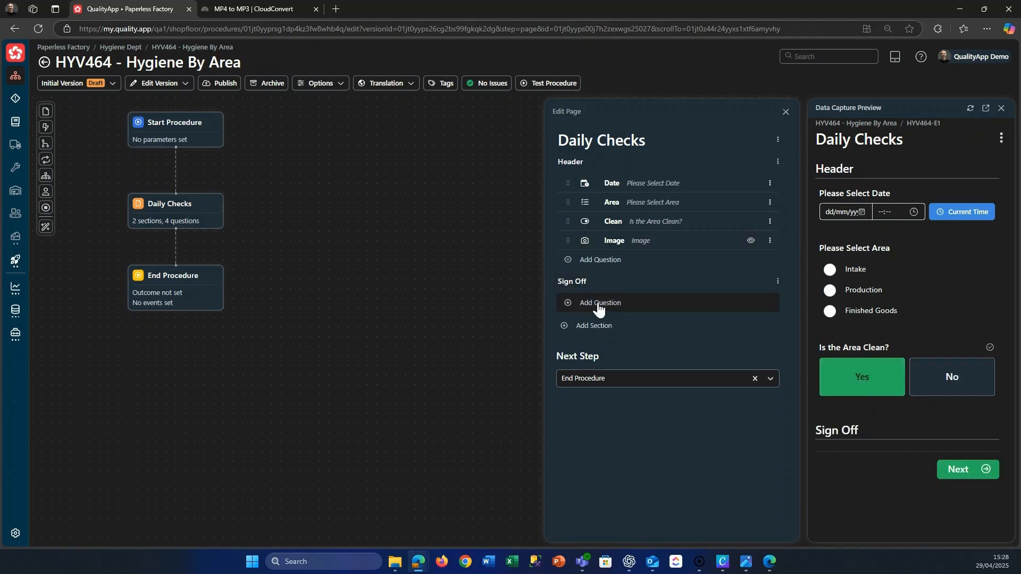
# Add a Signature question named "Sign" with the prompt "Please Sign" to the Sign Off section.
pyautogui.click(611, 303)
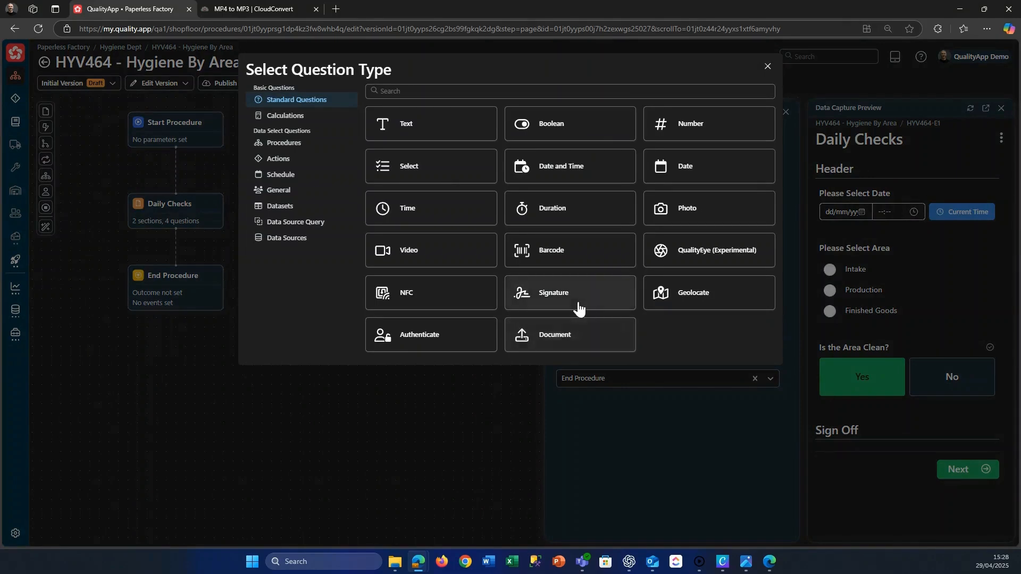
pyautogui.click(579, 307)
pyautogui.write('Sign')
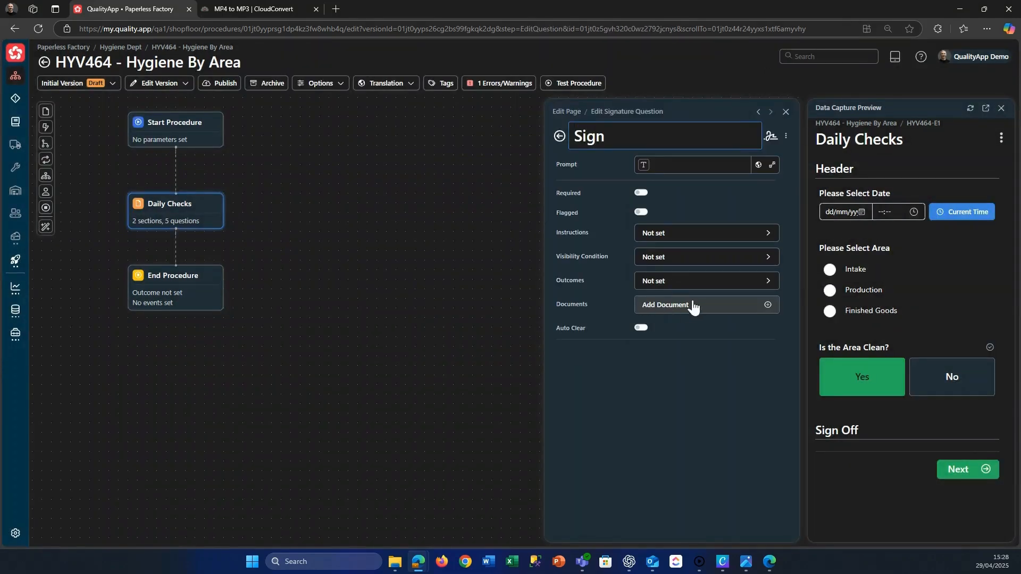
pyautogui.click(675, 166)
pyautogui.write('Please Sign')
pyautogui.click(558, 144)
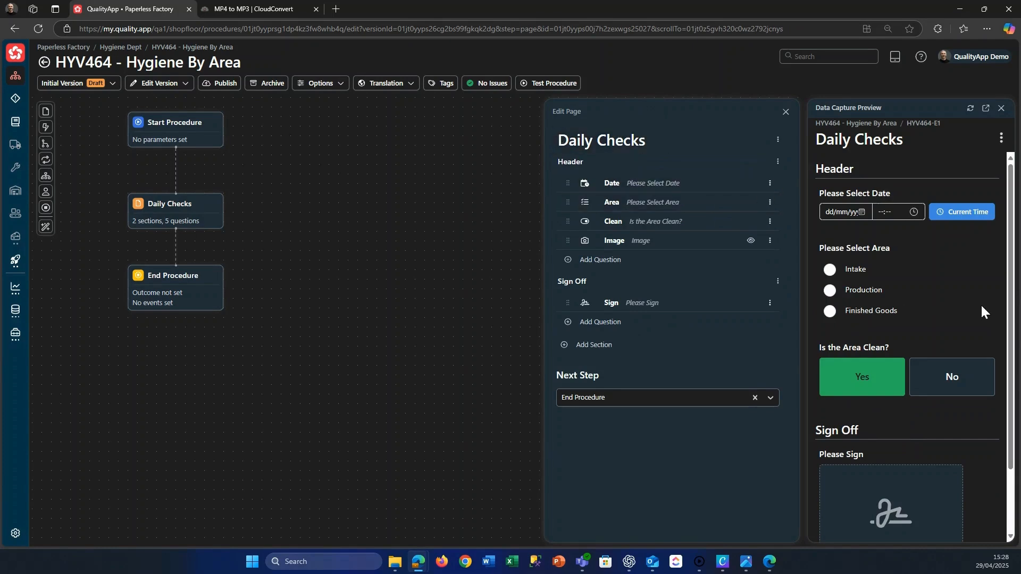
# Fill in the preview with the current date and time, the Intake area, and No for "Is the Area Clean?".
pyautogui.click(954, 217)
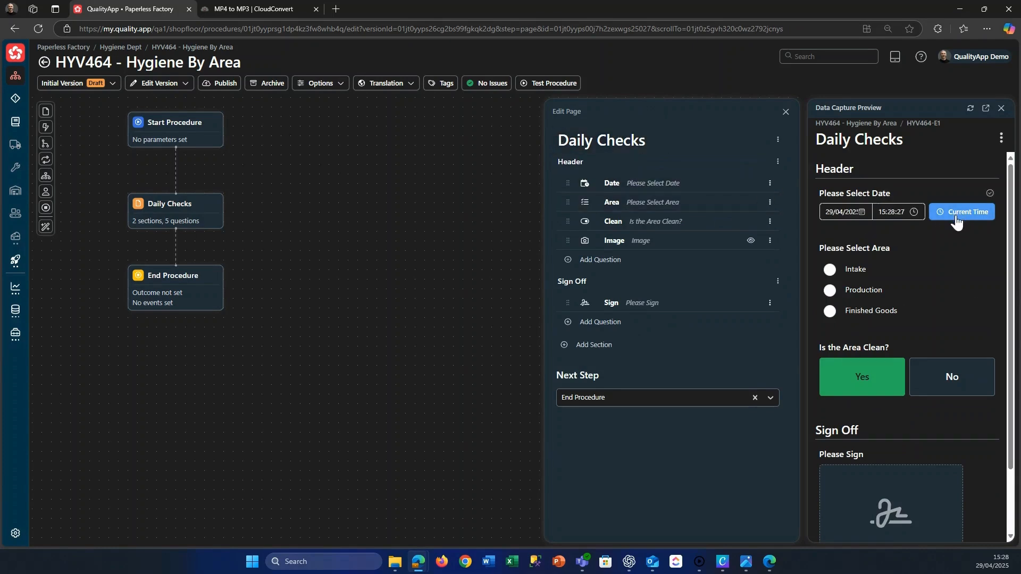
pyautogui.click(831, 270)
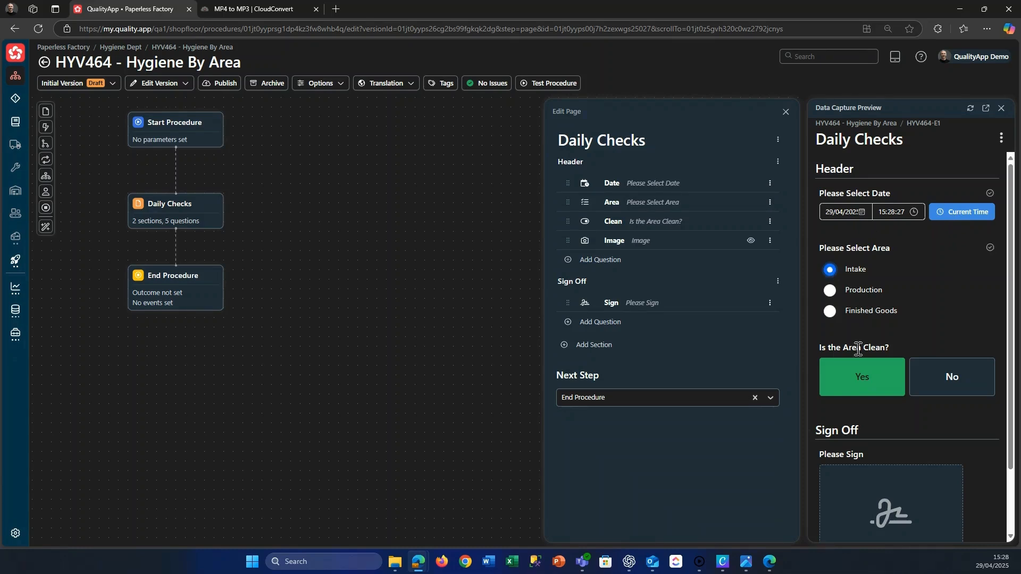
pyautogui.click(962, 382)
# Capture a photo for the Image question in the preview, annotate it with a freehand circle and arrow, and accept the annotation.
pyautogui.click(881, 318)
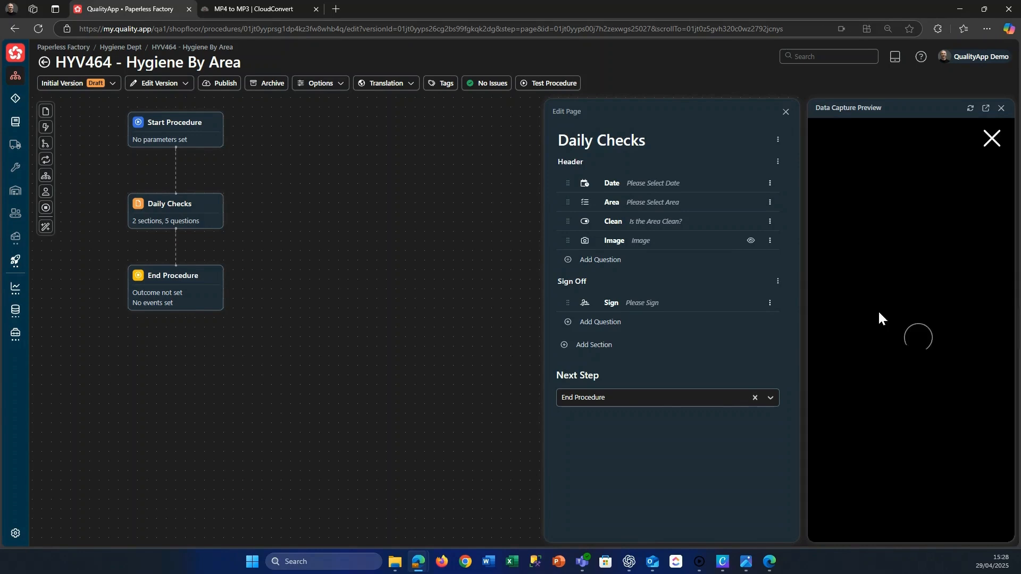
pyautogui.click(914, 524)
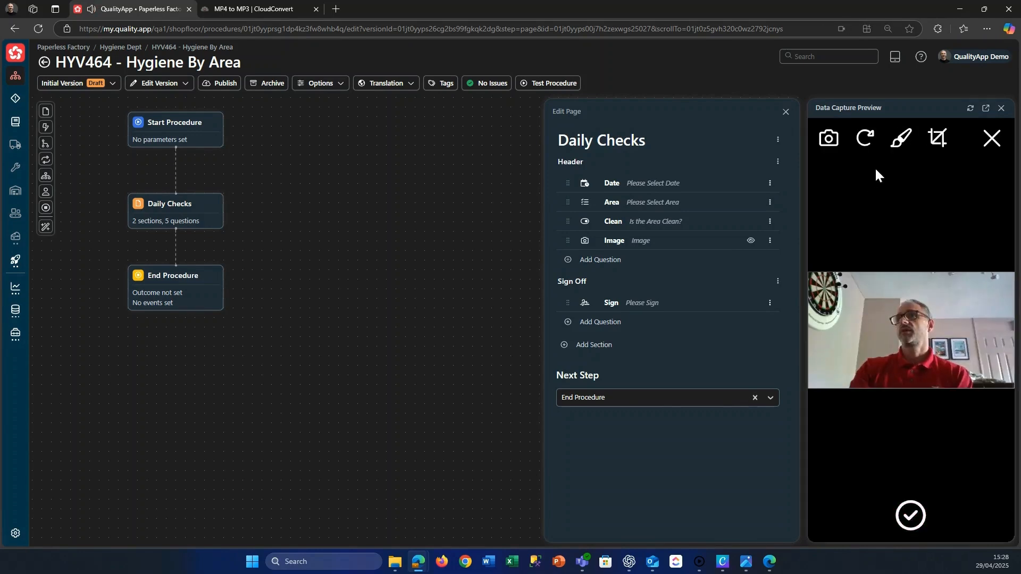
pyautogui.click(901, 138)
pyautogui.click(908, 309)
pyautogui.moveTo(914, 365)
pyautogui.mouseDown()
pyautogui.moveTo(922, 294)
pyautogui.moveTo(950, 314)
pyautogui.mouseUp()
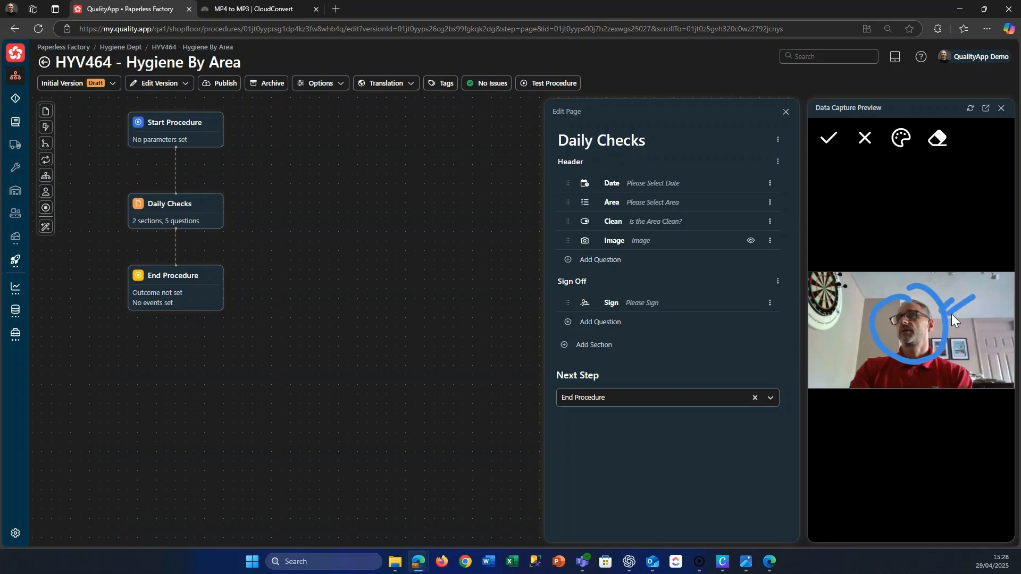
pyautogui.click(839, 140)
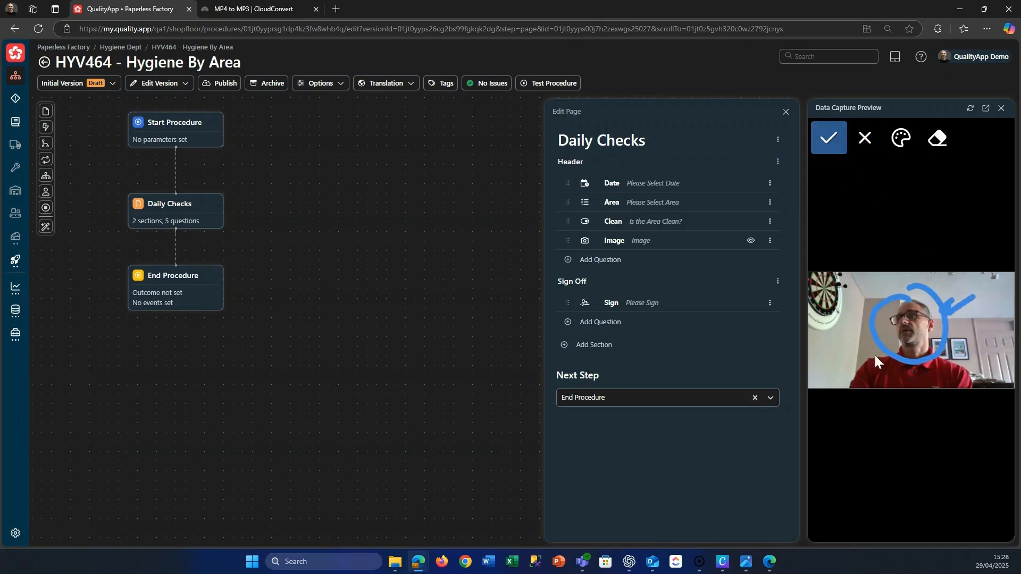
# Save the annotated photo to the Image question, then draw and accept a freehand signature for Please Sign.
pyautogui.click(831, 141)
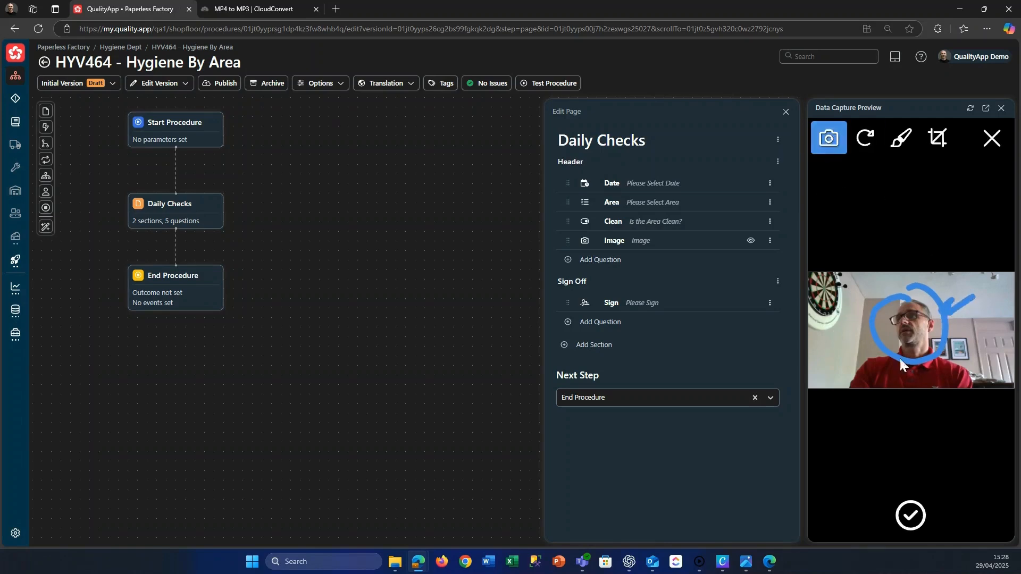
pyautogui.click(912, 523)
pyautogui.click(885, 472)
pyautogui.moveTo(865, 323); pyautogui.dragTo(906, 358)
pyautogui.moveTo(914, 263)
pyautogui.mouseDown()
pyautogui.moveTo(948, 358)
pyautogui.moveTo(957, 319)
pyautogui.mouseUp()
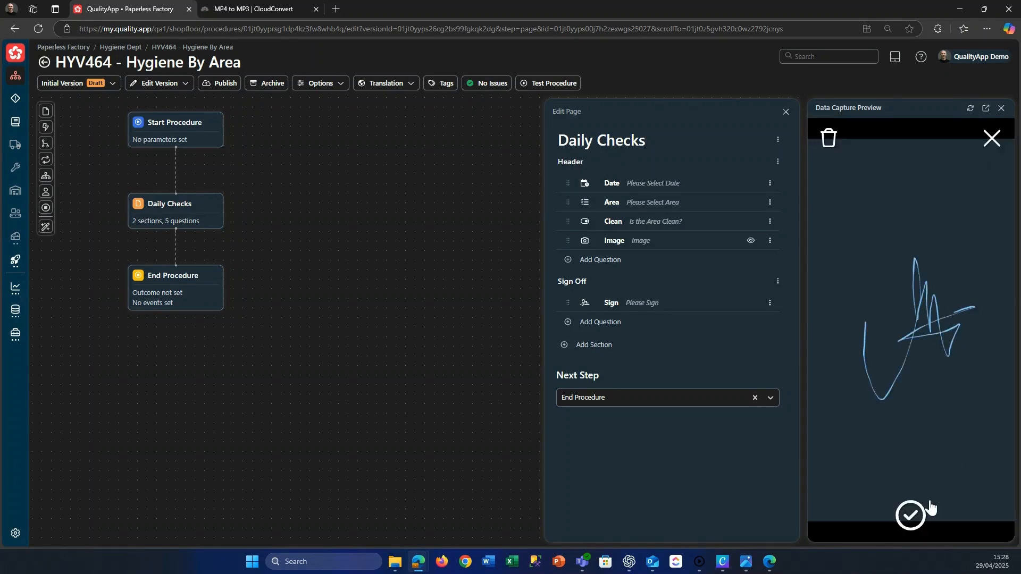
pyautogui.click(920, 518)
# Submit the Daily Checks page to complete the test run and close the data capture preview.
pyautogui.scroll(-3, 919, 449)
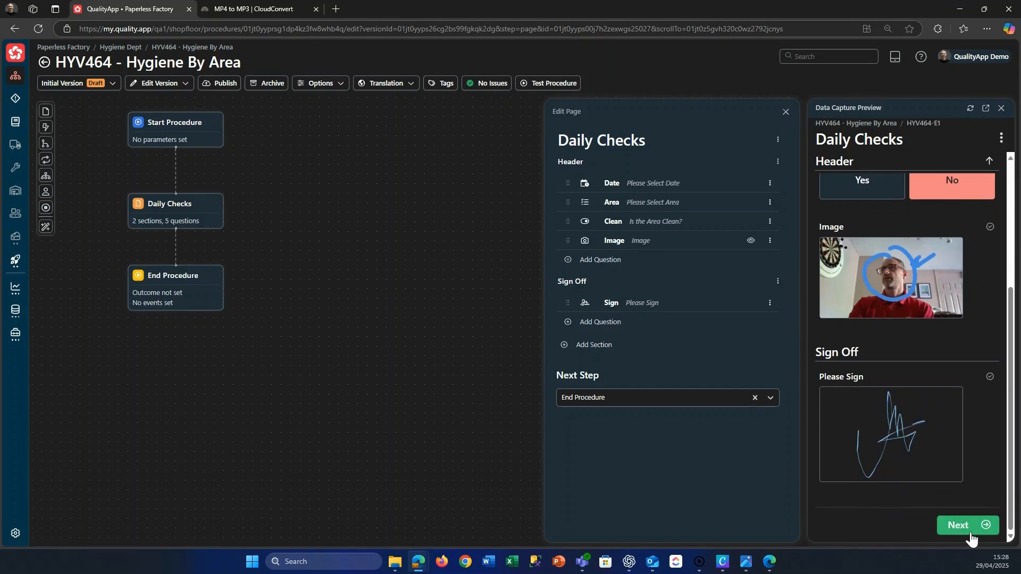
pyautogui.click(974, 532)
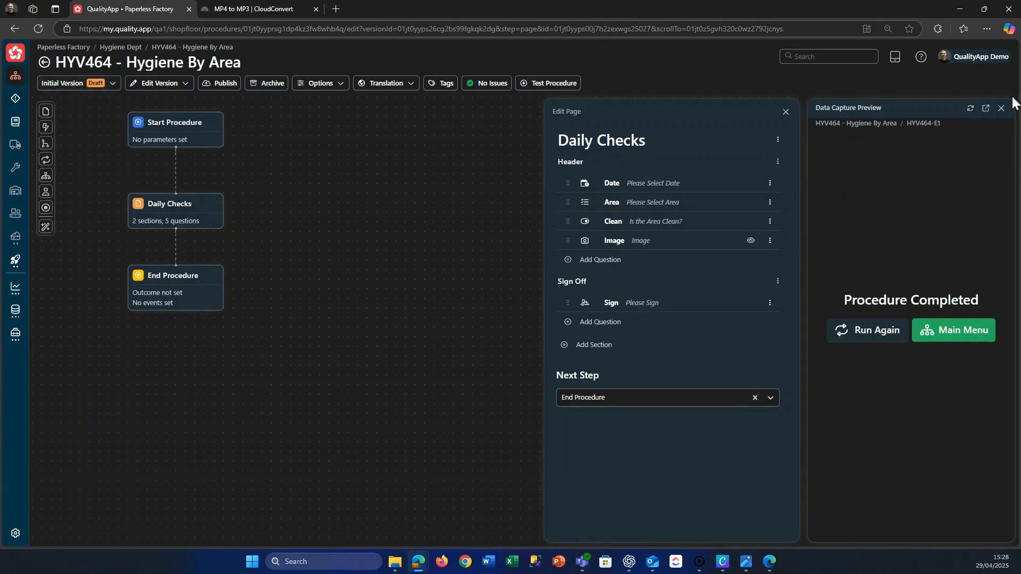
pyautogui.click(1001, 110)
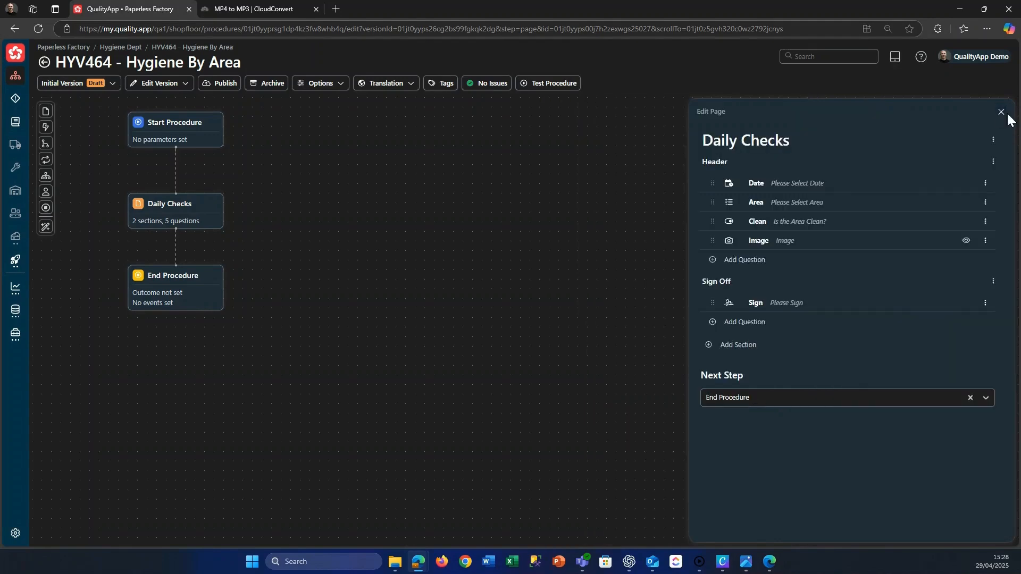
# Publish the procedure's initial version as the First Release 1.0.0 with the release notes "Some notes".
pyautogui.click(226, 96)
pyautogui.click(430, 175)
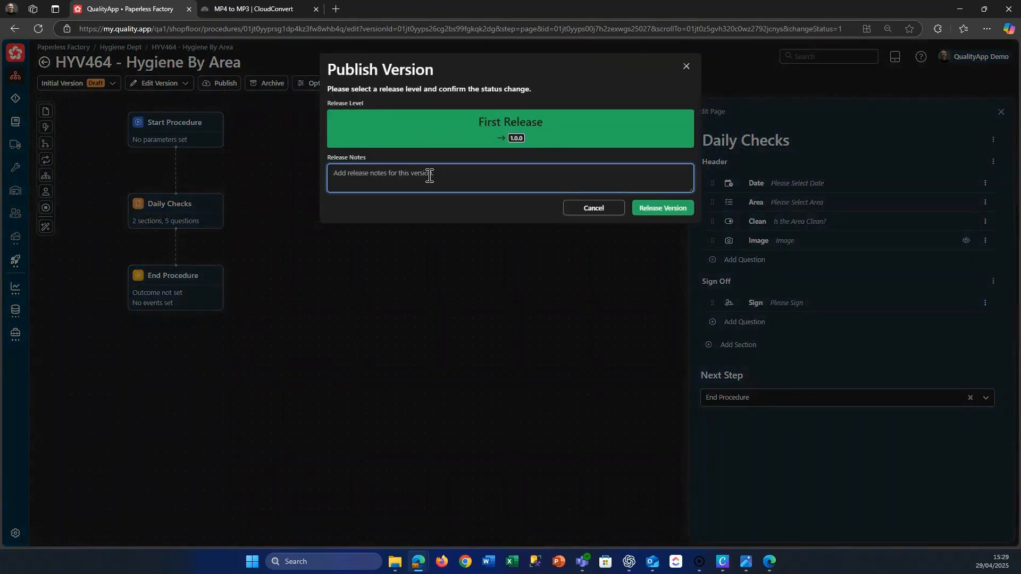
pyautogui.write('Some notes')
pyautogui.click(659, 210)
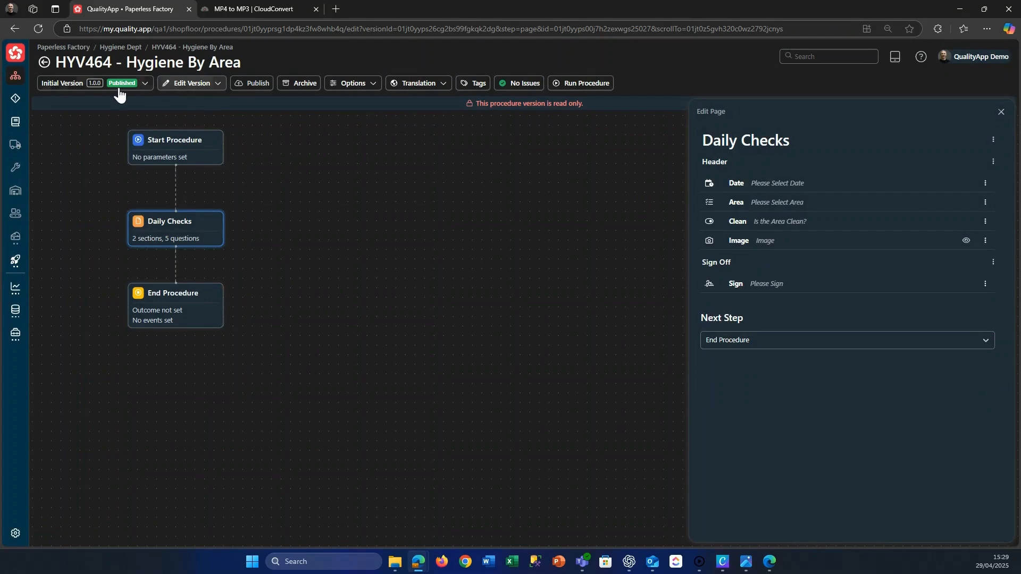
# Create a new procedure version named V1WIP copied from the published Initial Version, and review the version list.
pyautogui.moveTo(167, 155); pyautogui.dragTo(184, 189)
pyautogui.click(146, 84)
pyautogui.click(72, 101)
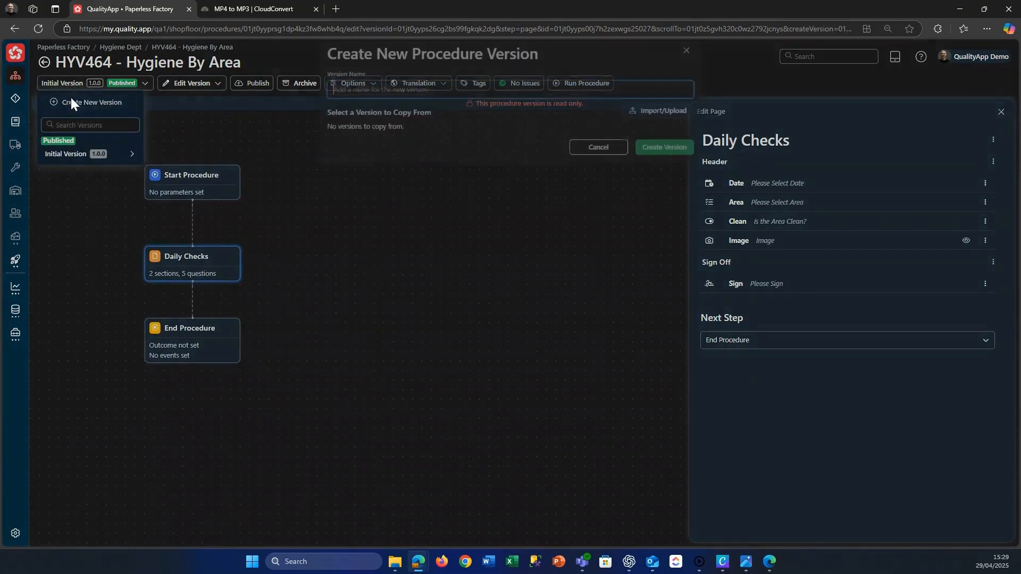
pyautogui.write('V')
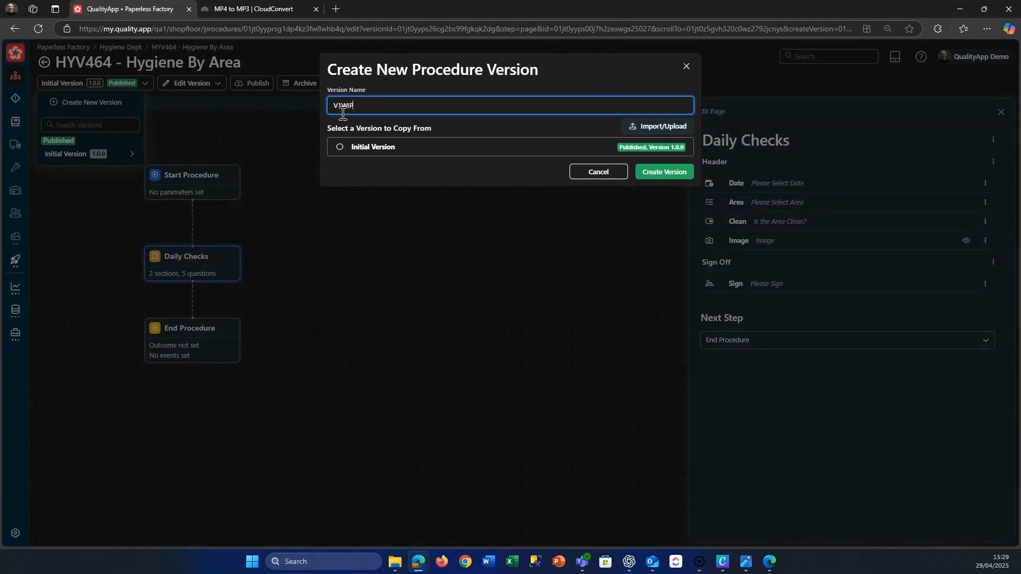
pyautogui.write('1WIP')
pyautogui.click(341, 147)
pyautogui.click(664, 175)
pyautogui.click(85, 83)
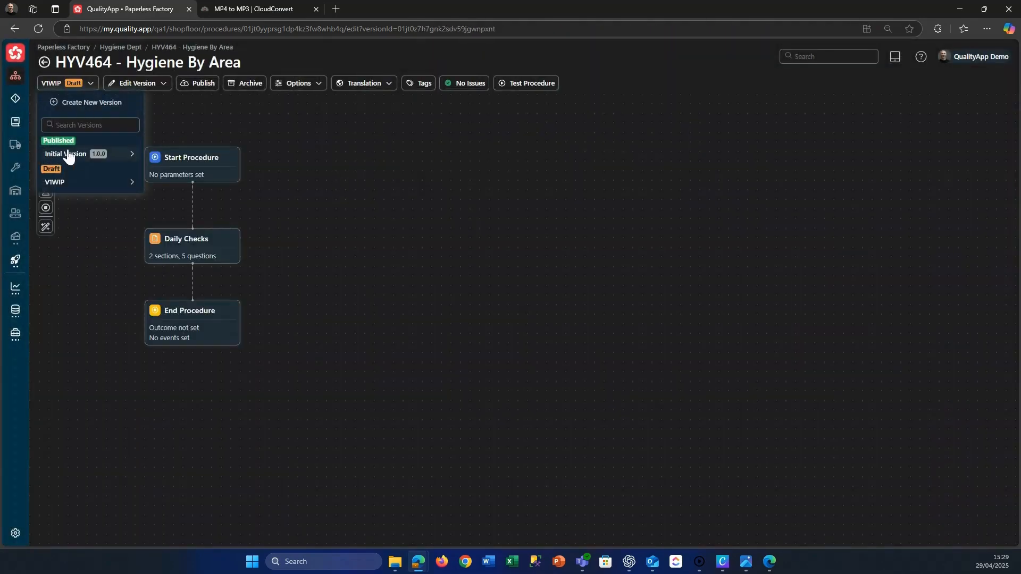
pyautogui.click(383, 222)
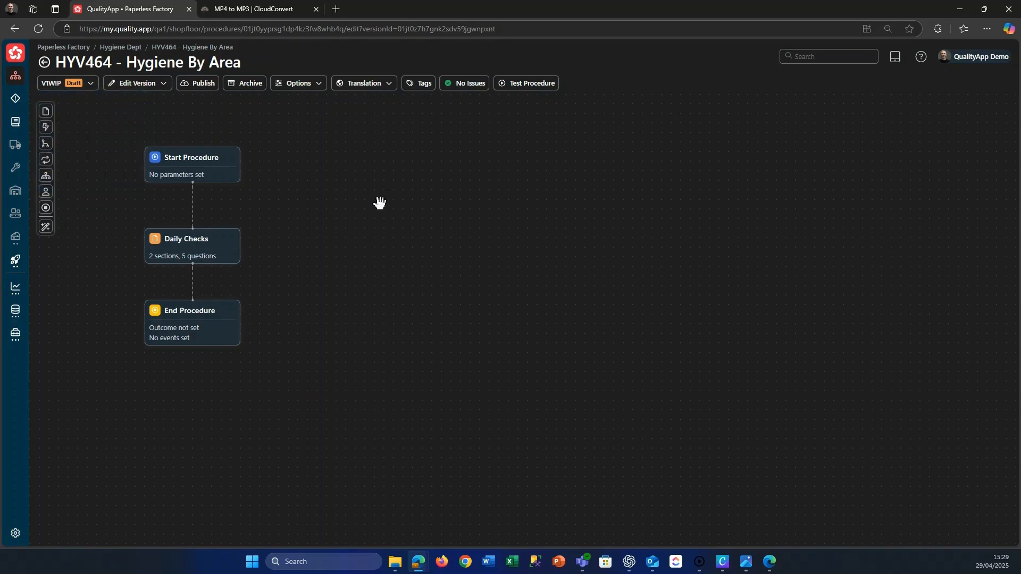